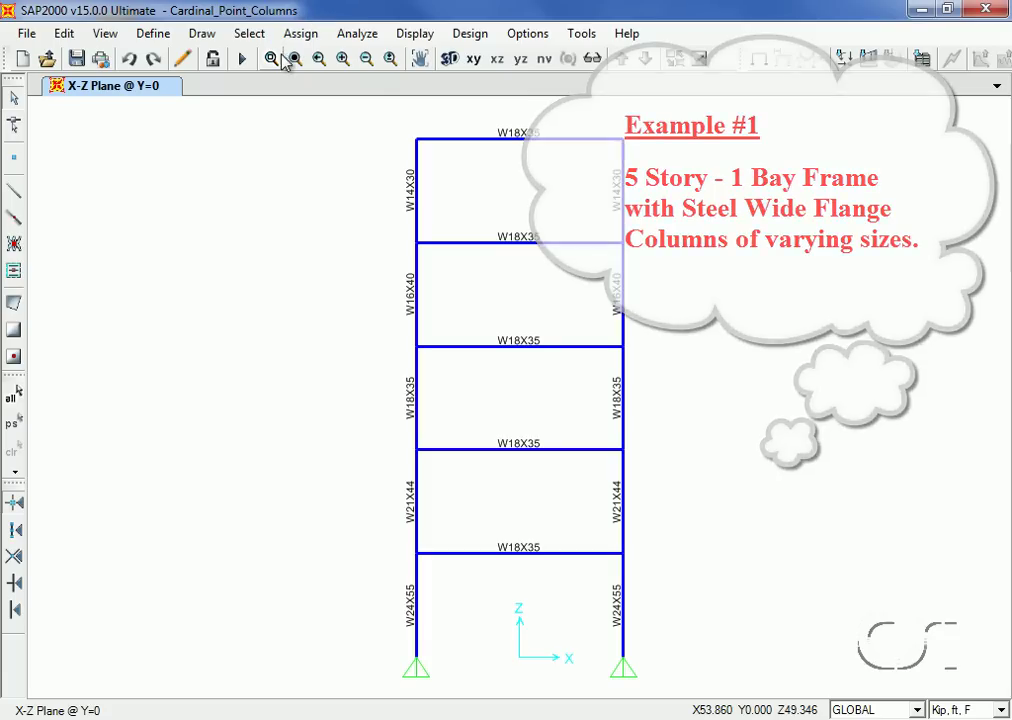
# Examine the column section labels storey by storey from the roof down to the base of the frame
pyautogui.click(270, 62)
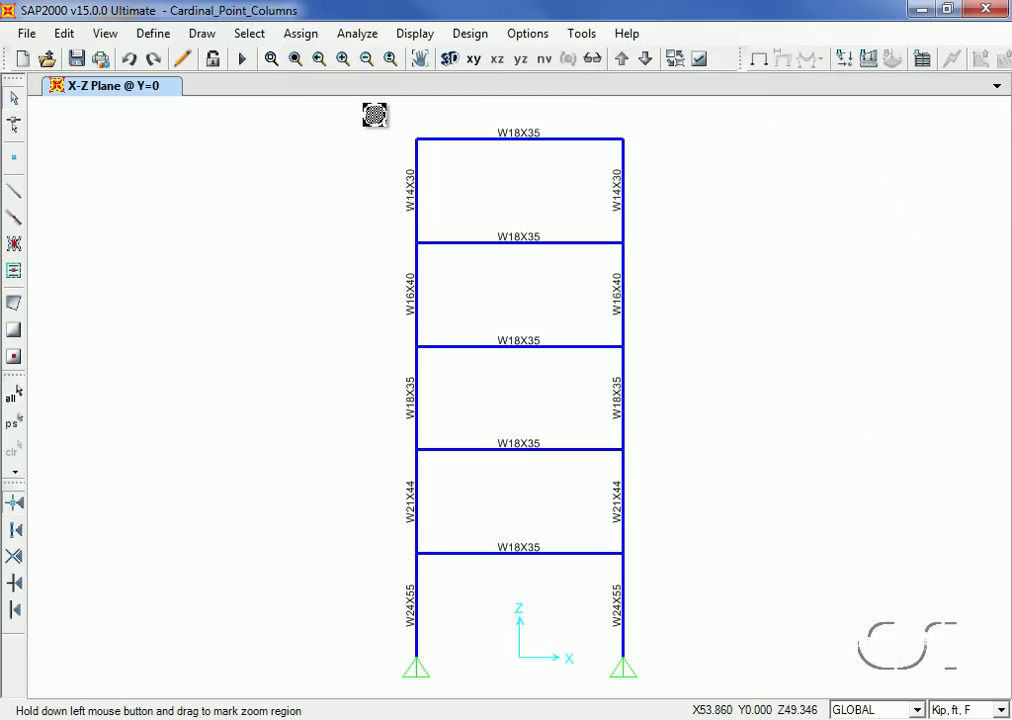
pyautogui.moveTo(364, 102); pyautogui.dragTo(461, 403)
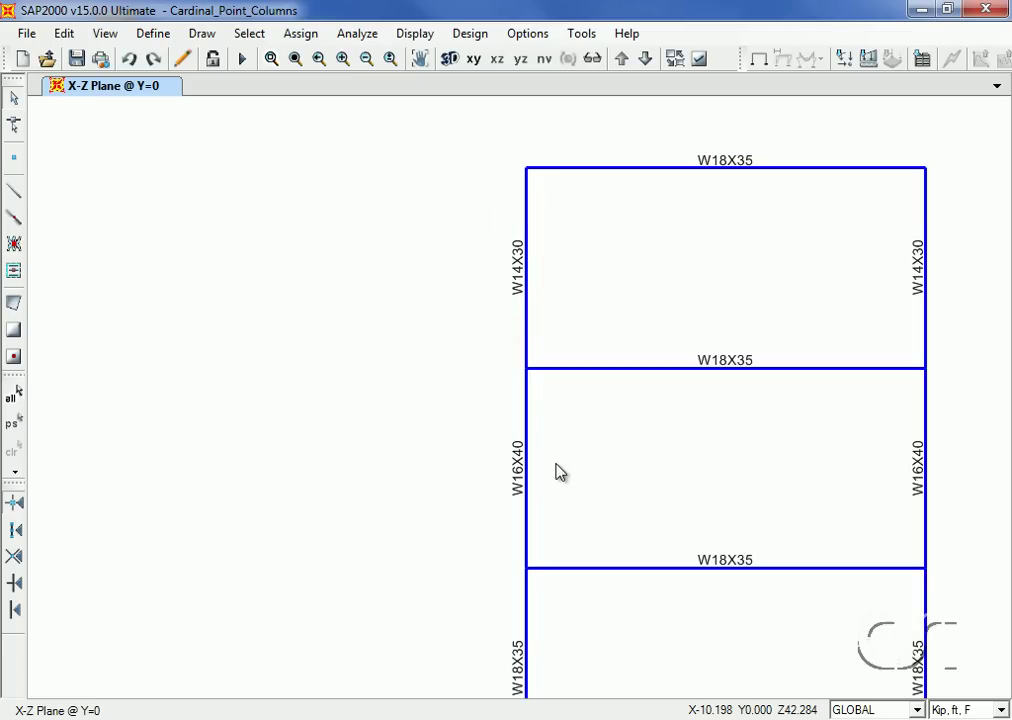
pyautogui.click(419, 58)
pyautogui.moveTo(730, 605)
pyautogui.mouseDown()
pyautogui.moveTo(662, 373)
pyautogui.moveTo(636, 157)
pyautogui.mouseUp()
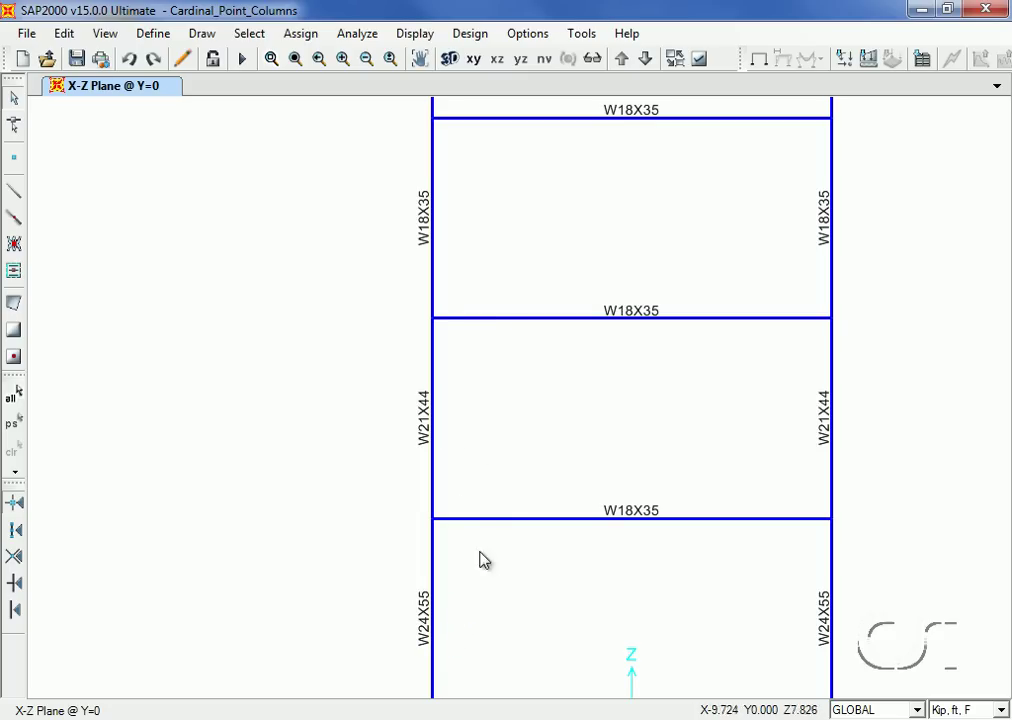
pyautogui.click(296, 60)
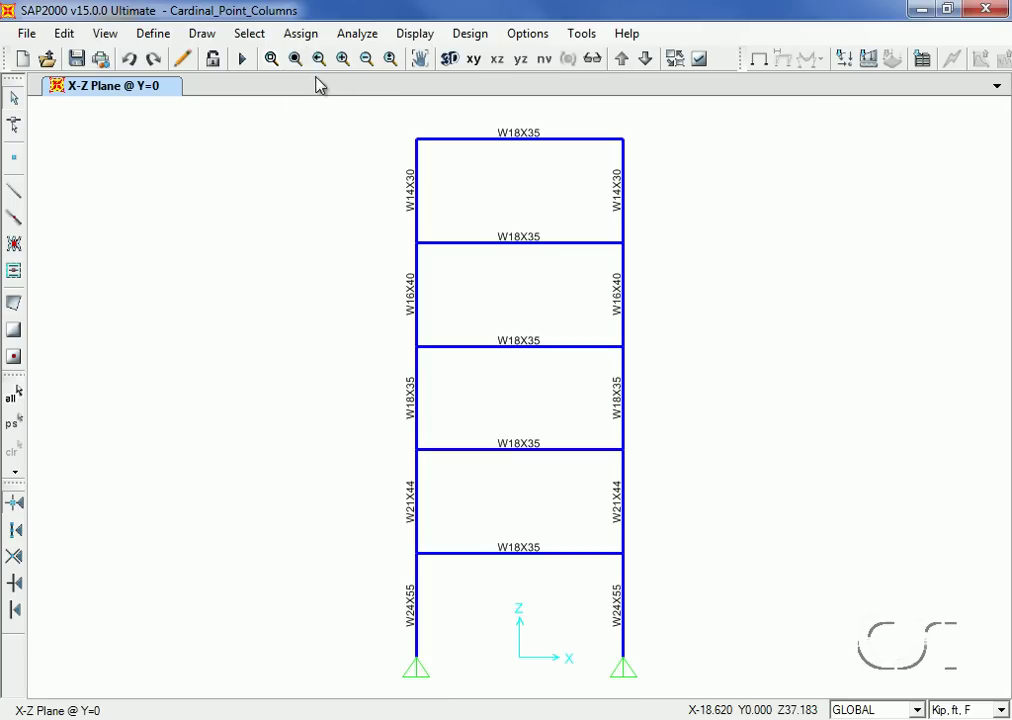
# Hide the frame section labels and show the members in extruded view
pyautogui.click(699, 60)
pyautogui.click(357, 276)
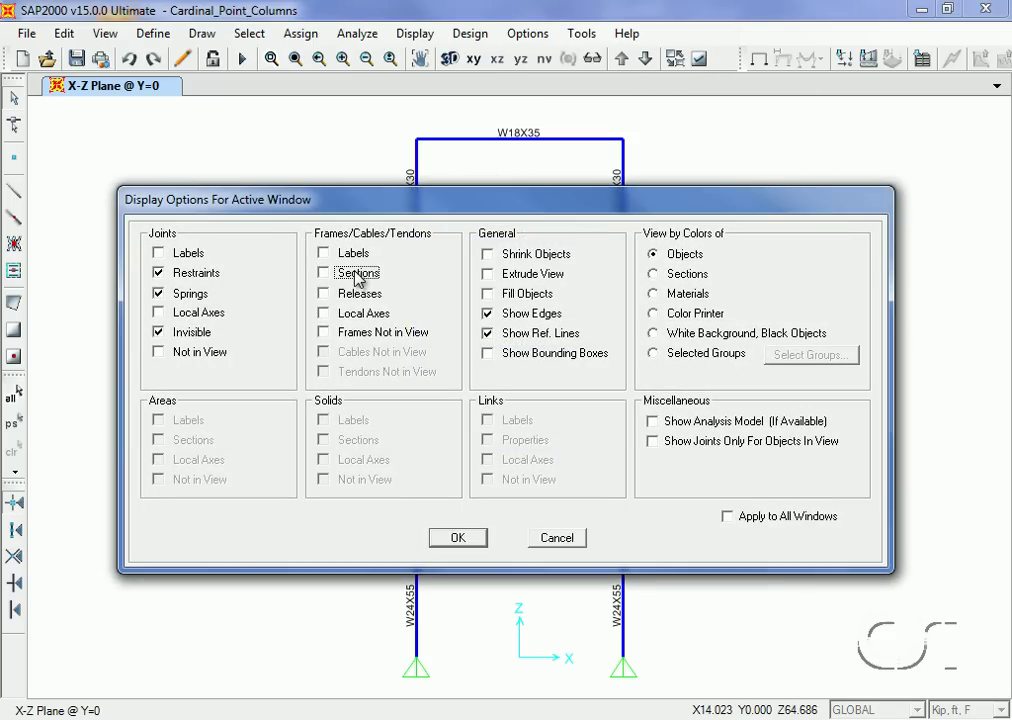
pyautogui.click(490, 274)
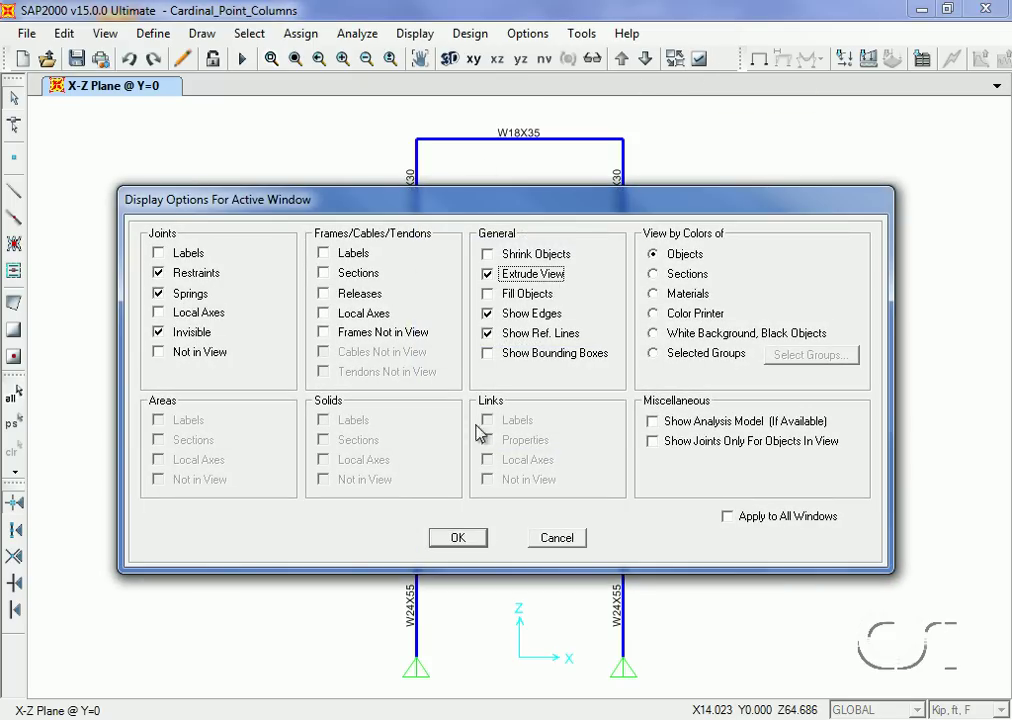
pyautogui.click(466, 539)
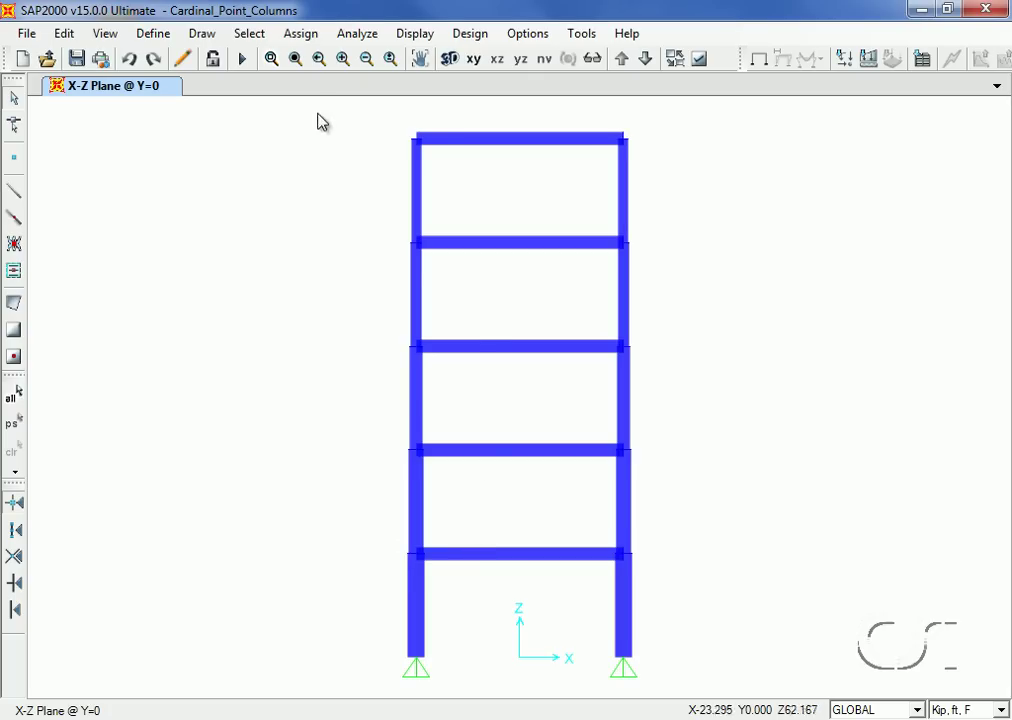
# Examine how the columns of different depth align at the fourth-floor joint on the frame's left column line
pyautogui.click(271, 58)
pyautogui.moveTo(381, 203); pyautogui.dragTo(458, 287)
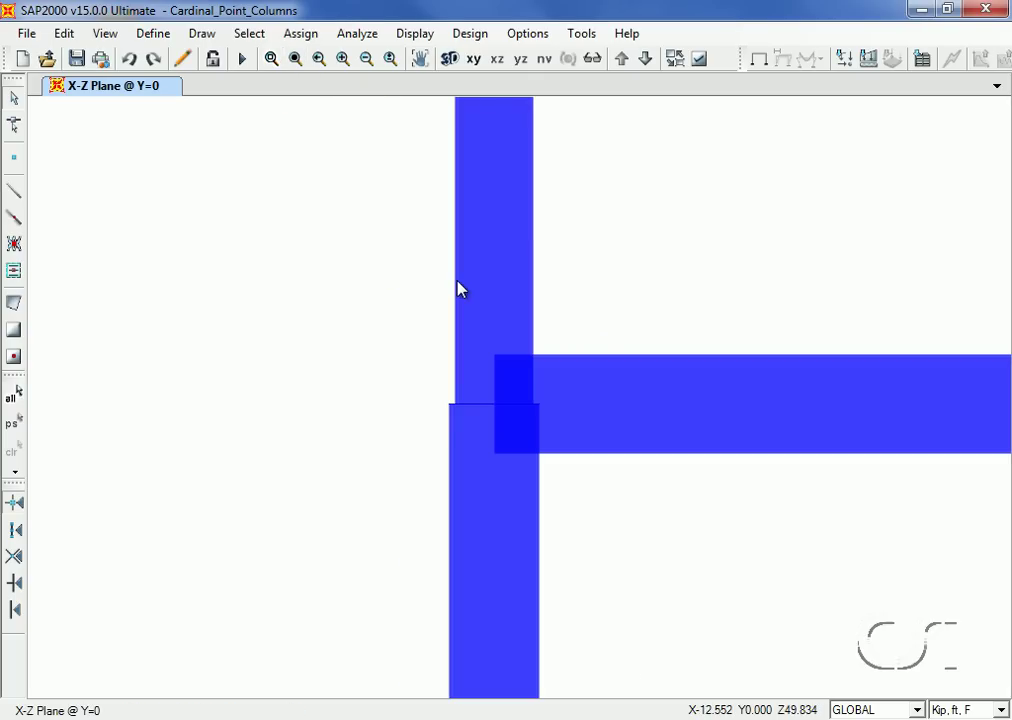
pyautogui.click(495, 241)
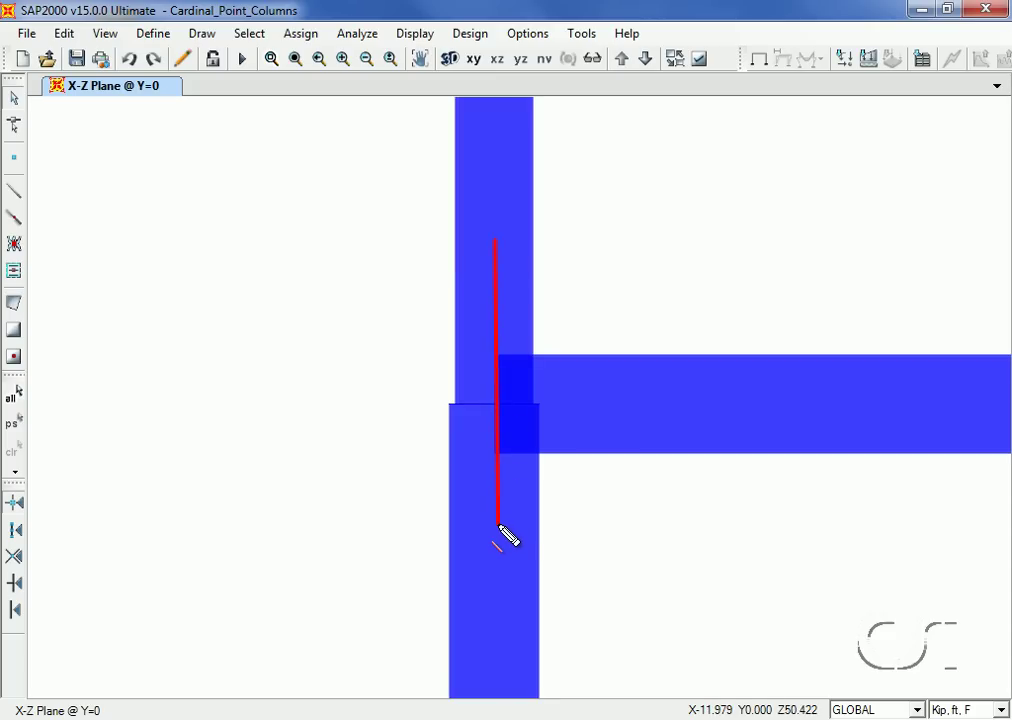
pyautogui.press('Escape')
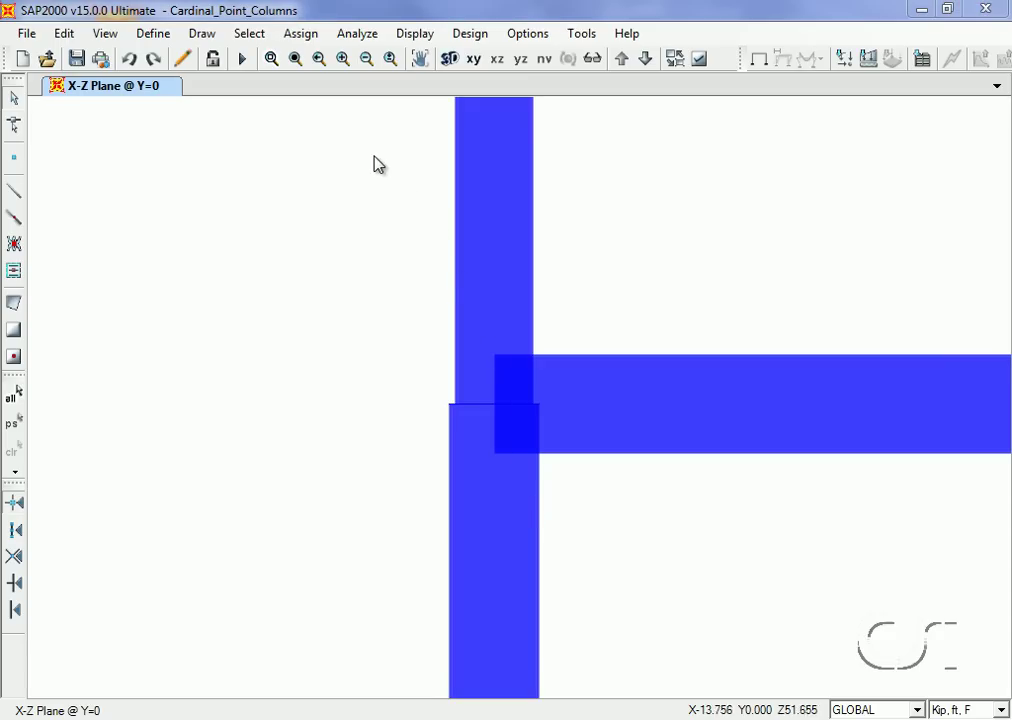
pyautogui.click(296, 59)
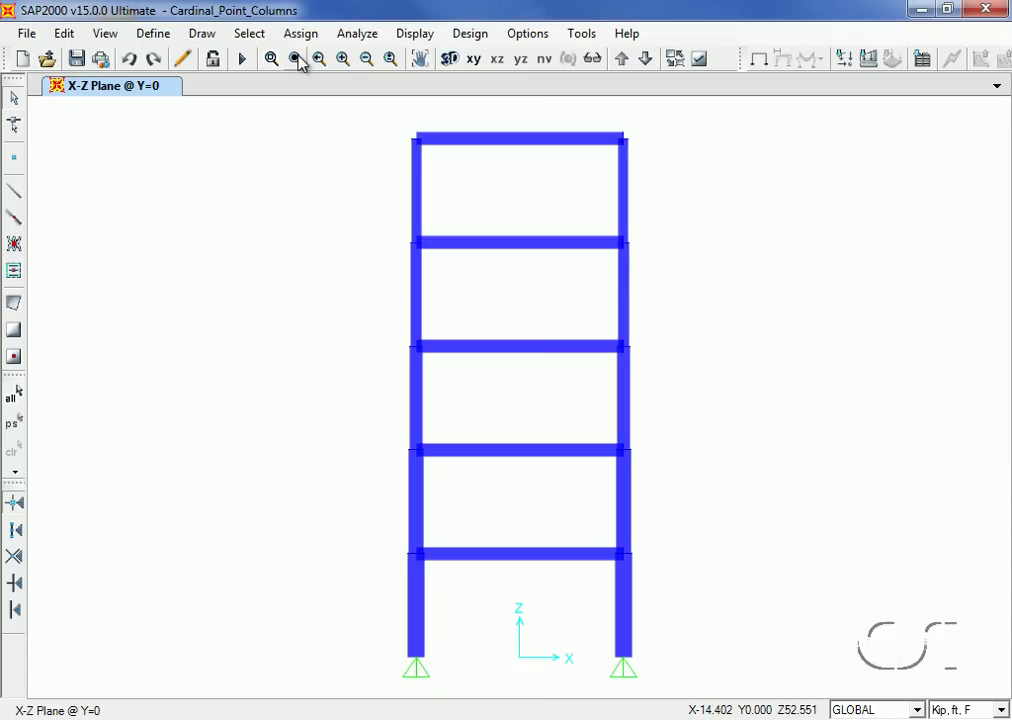
pyautogui.click(369, 416)
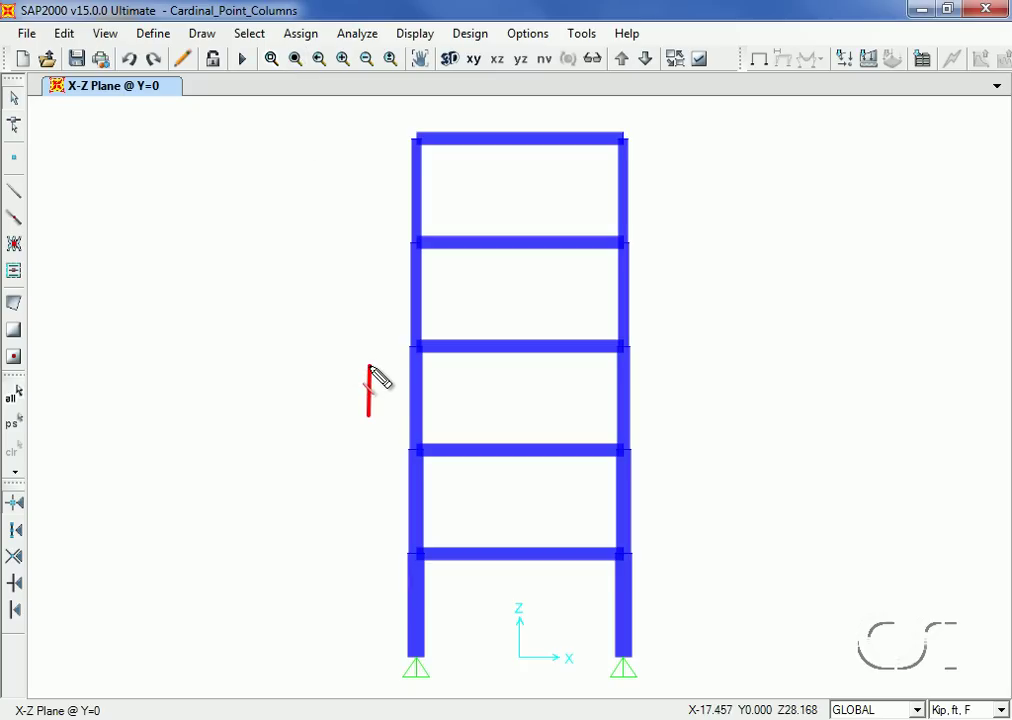
pyautogui.click(370, 367)
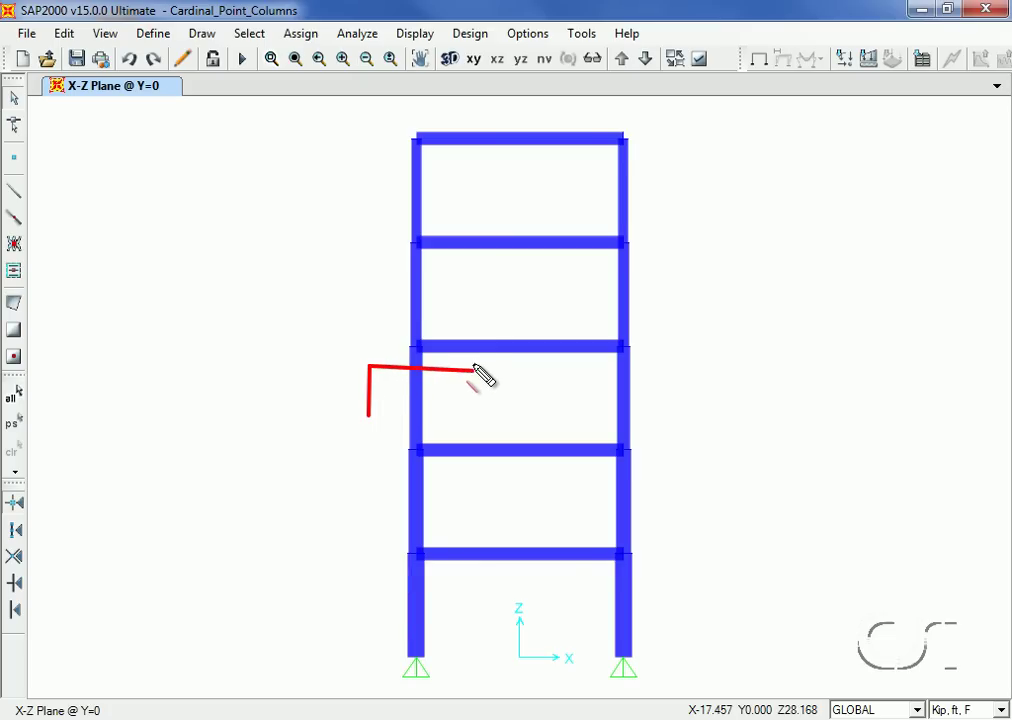
pyautogui.click(475, 369)
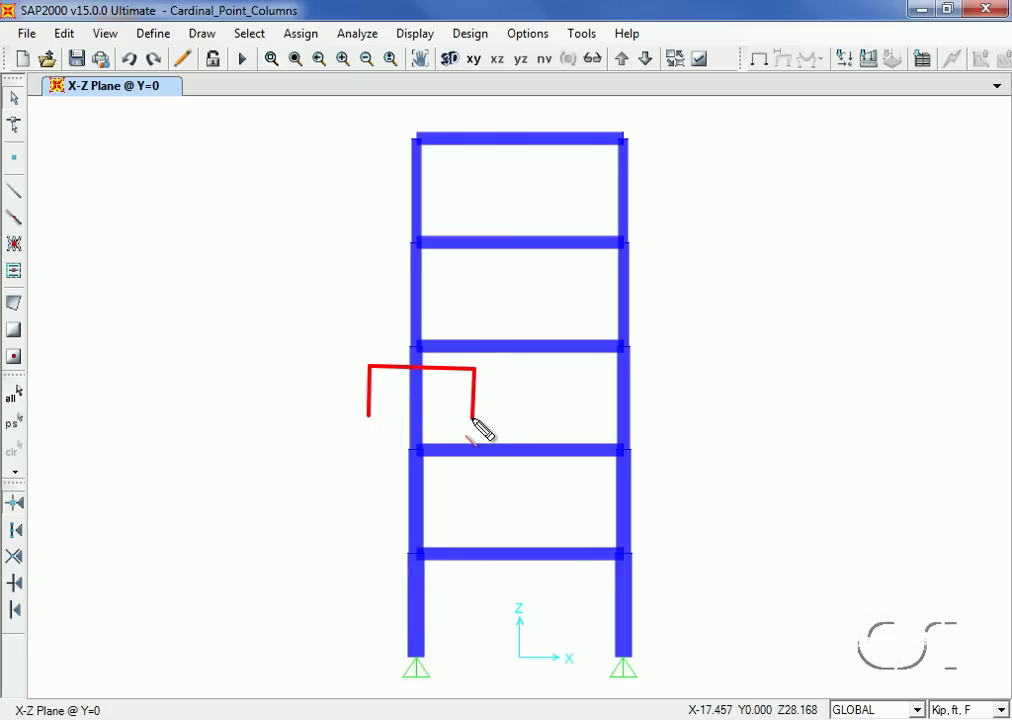
pyautogui.click(473, 418)
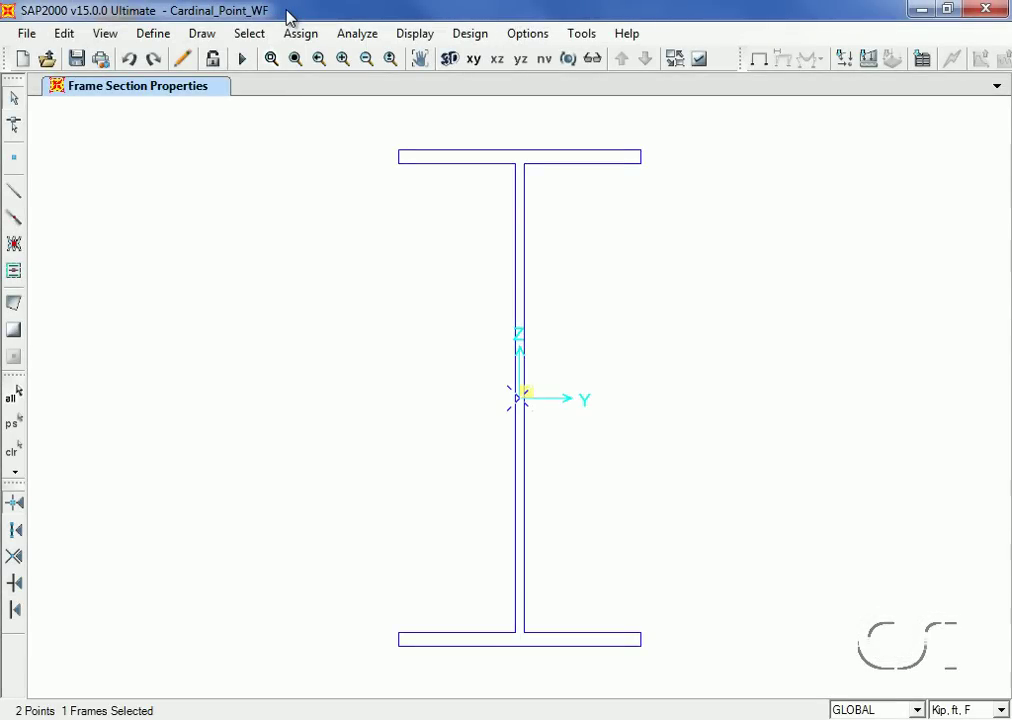
# Open the frame insertion point settings for the selected wide flange member and review the available cardinal points
pyautogui.click(301, 36)
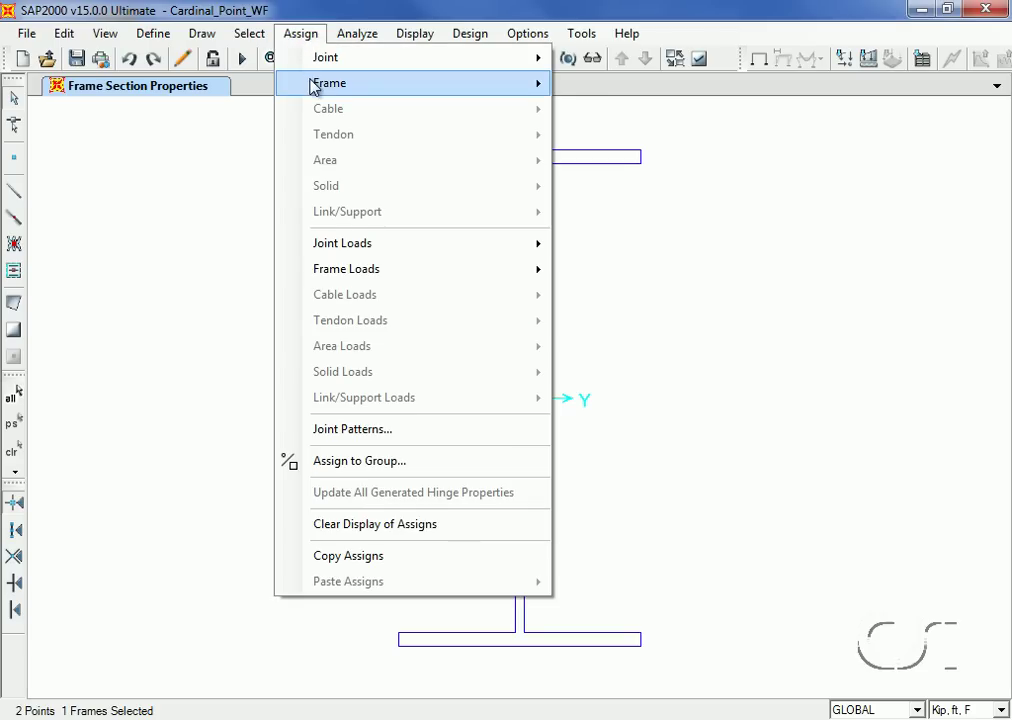
pyautogui.moveTo(386, 90)
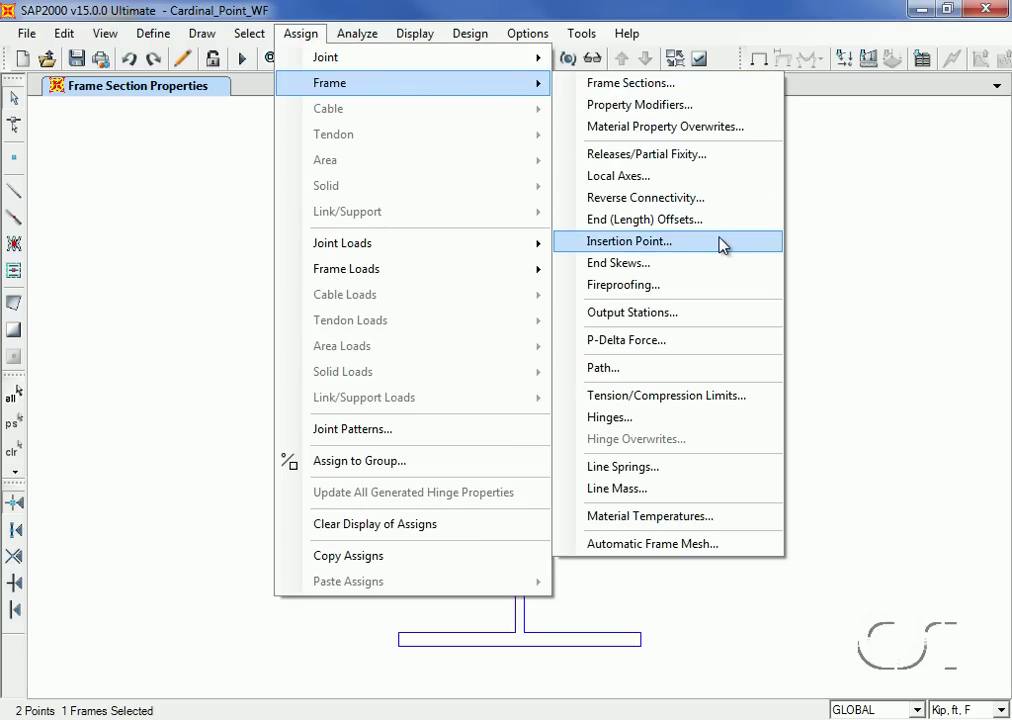
pyautogui.click(723, 242)
pyautogui.moveTo(601, 194); pyautogui.dragTo(279, 212)
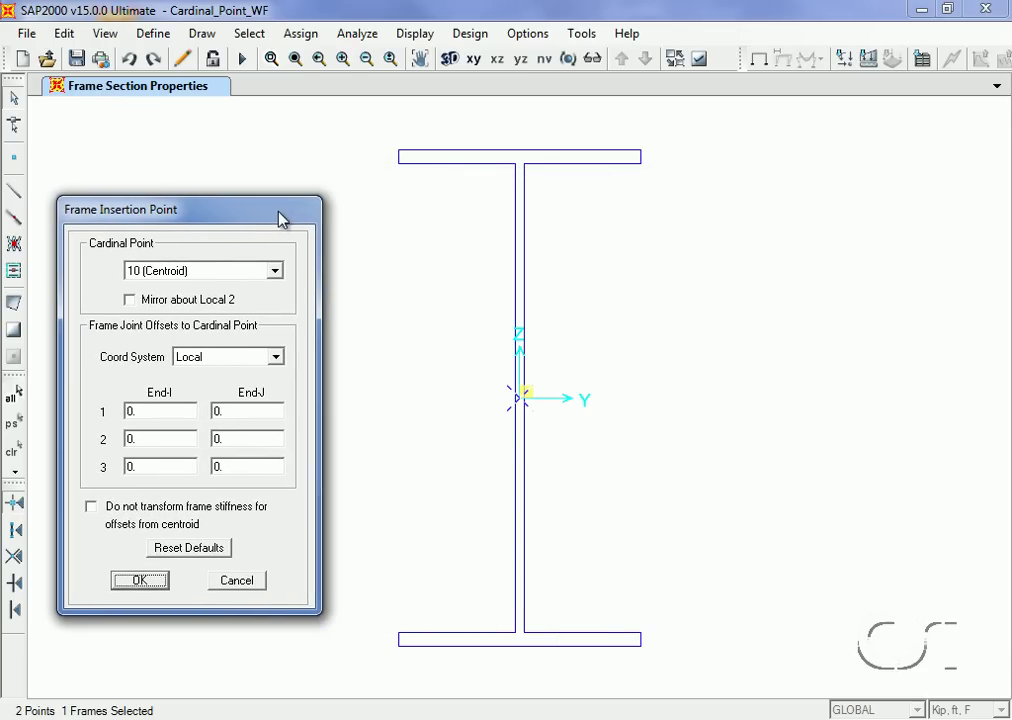
pyautogui.click(275, 270)
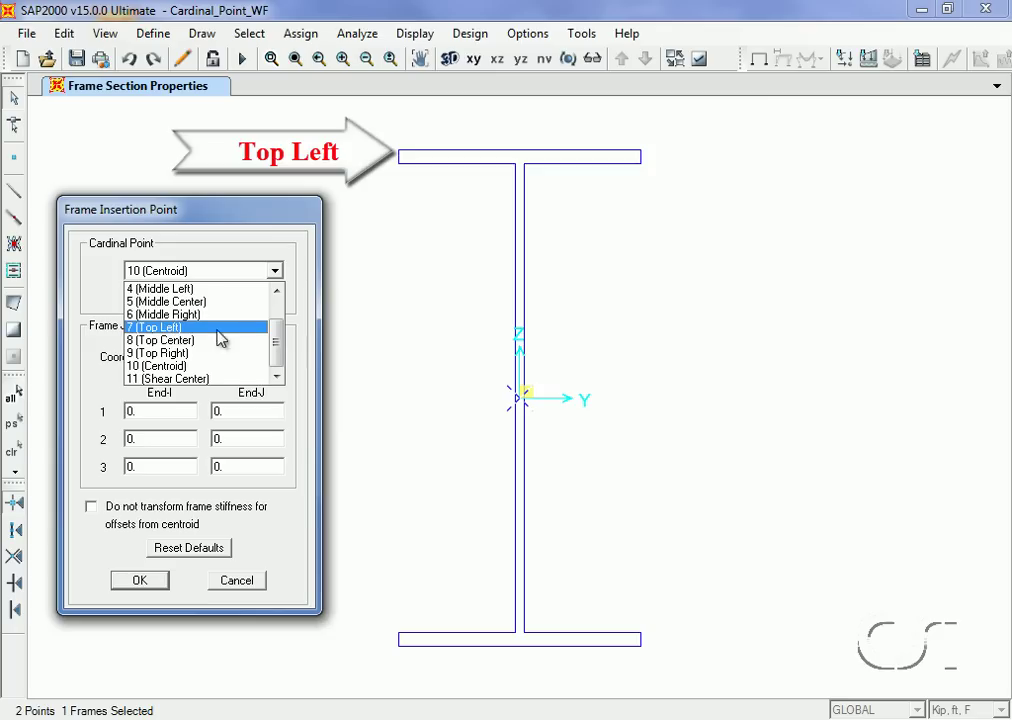
pyautogui.scroll(1, 278, 338)
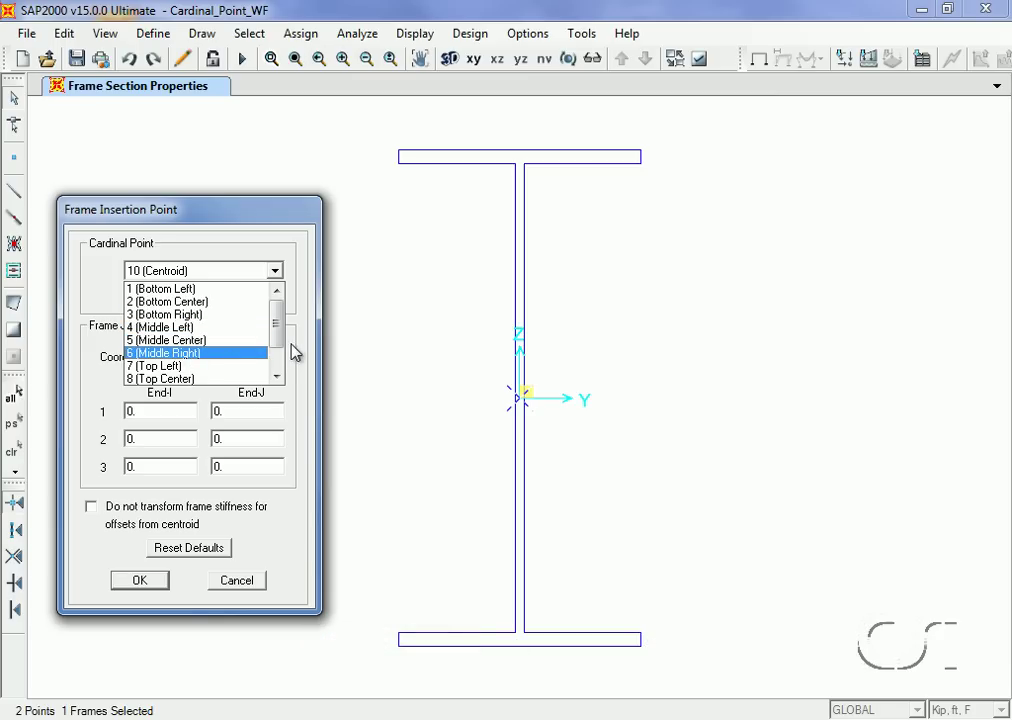
pyautogui.scroll(-1, 278, 330)
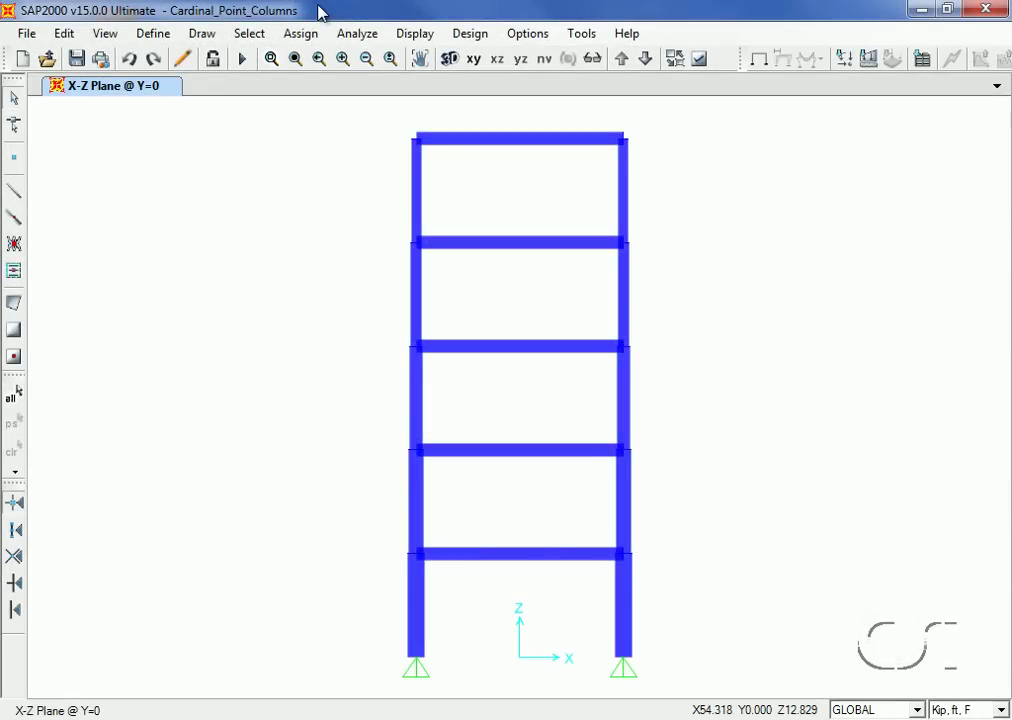
# Replicate the entire frame linearly with a dx increment of 40 ft
pyautogui.click(13, 401)
pyautogui.click(62, 35)
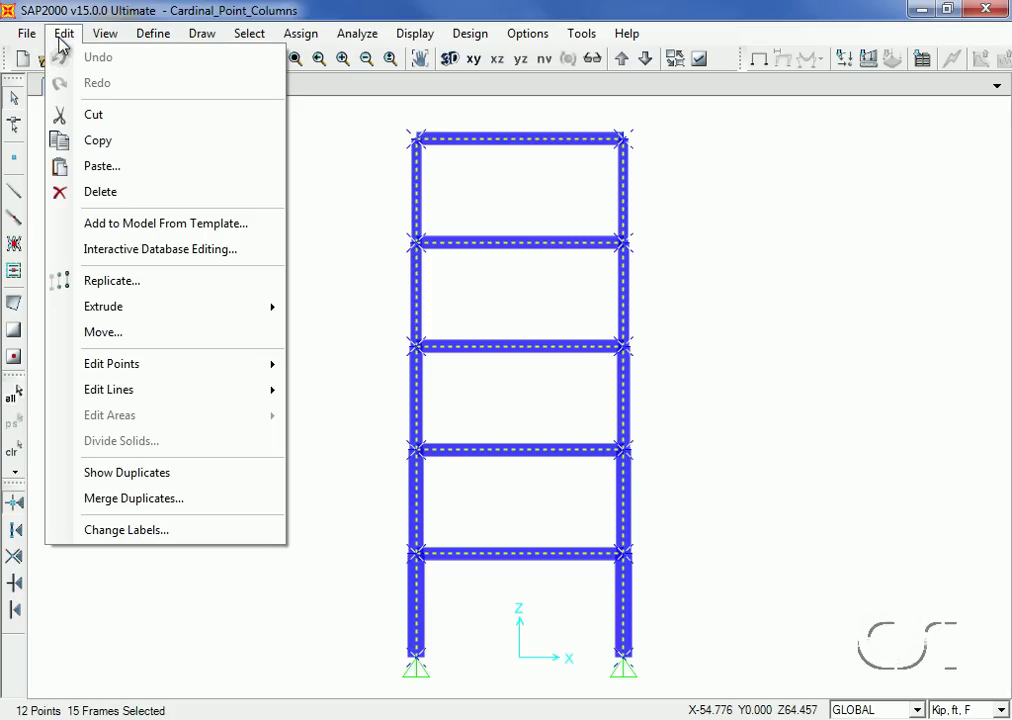
pyautogui.click(139, 284)
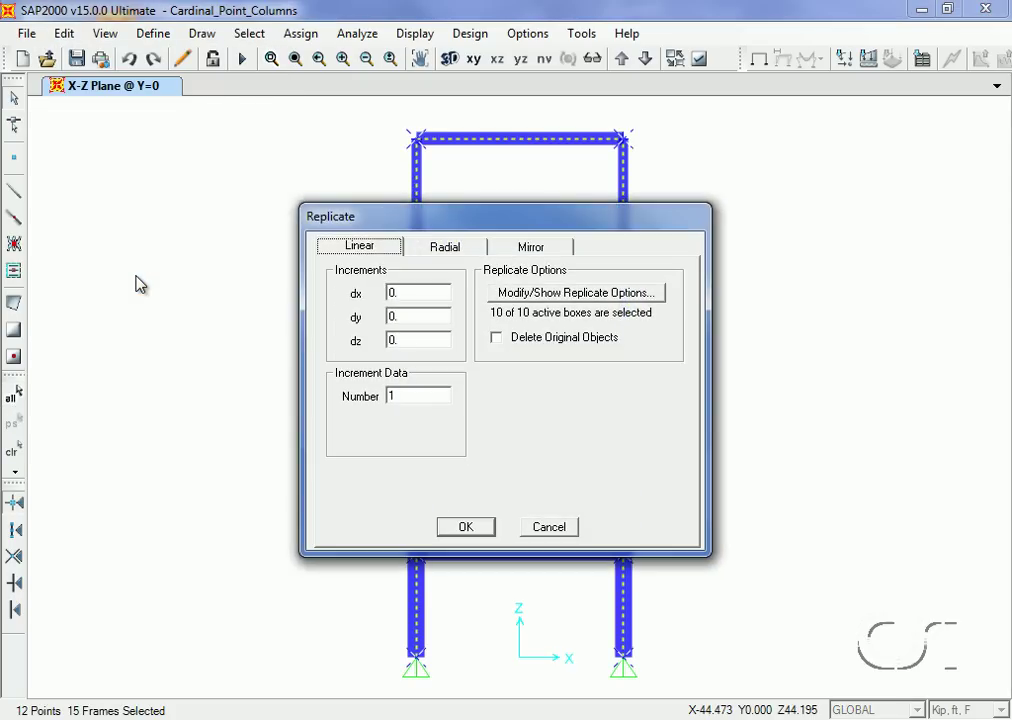
pyautogui.doubleClick(398, 294)
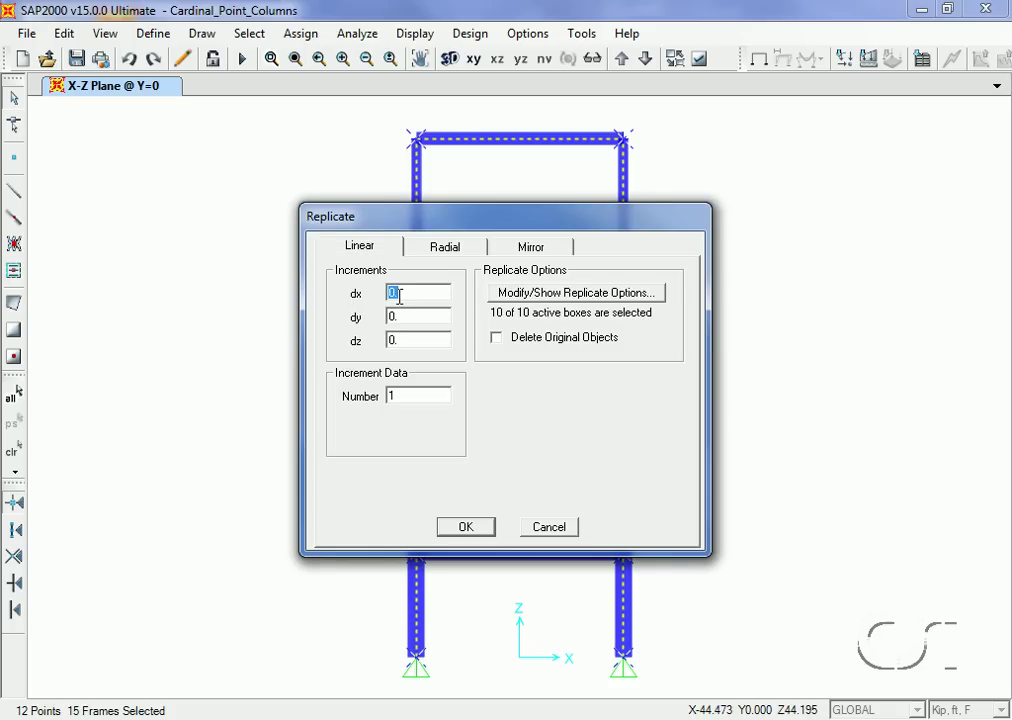
pyautogui.write('40')
pyautogui.click(466, 527)
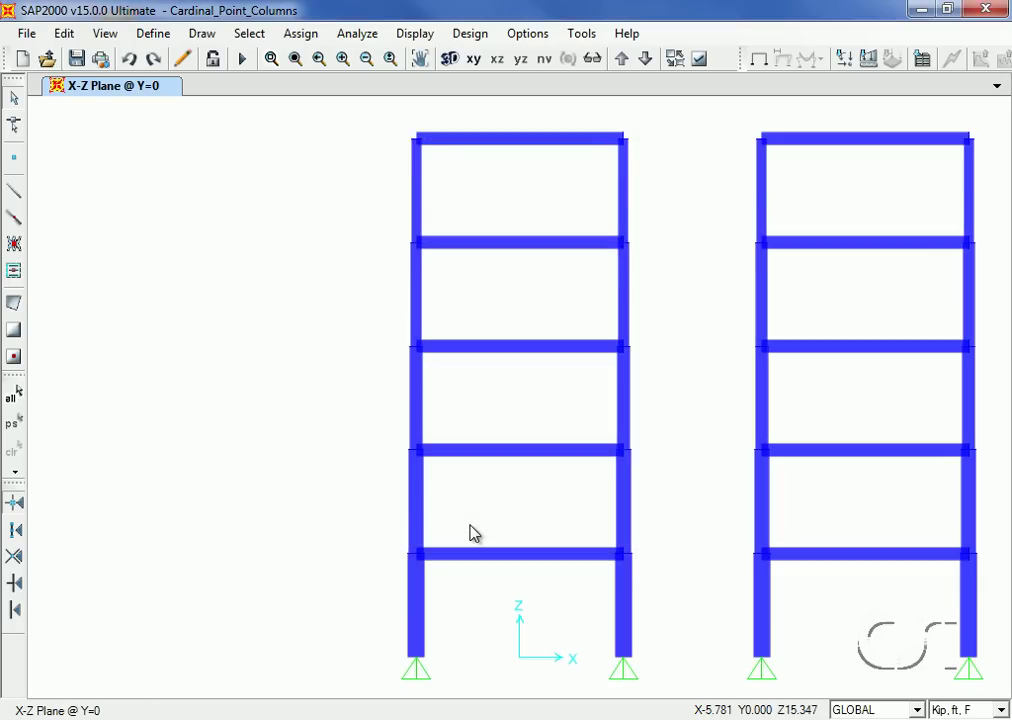
pyautogui.click(295, 59)
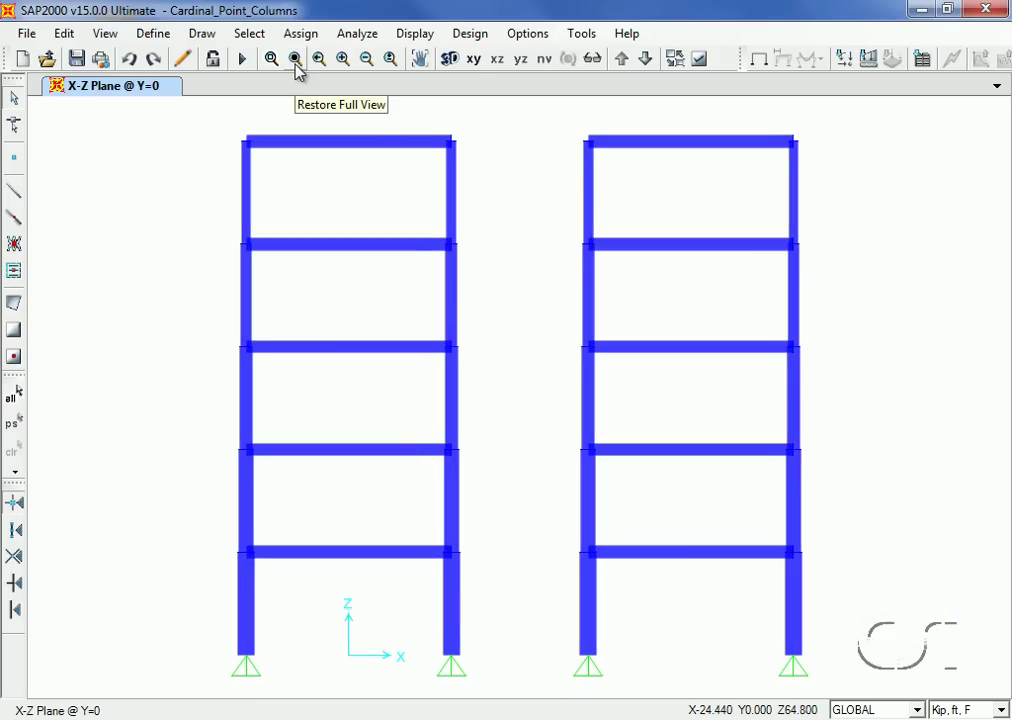
# Assign cardinal point 8 (Top Center) to the right column line of the replicated frame and inspect the column alignment at a joint
pyautogui.moveTo(741, 112); pyautogui.dragTo(842, 679)
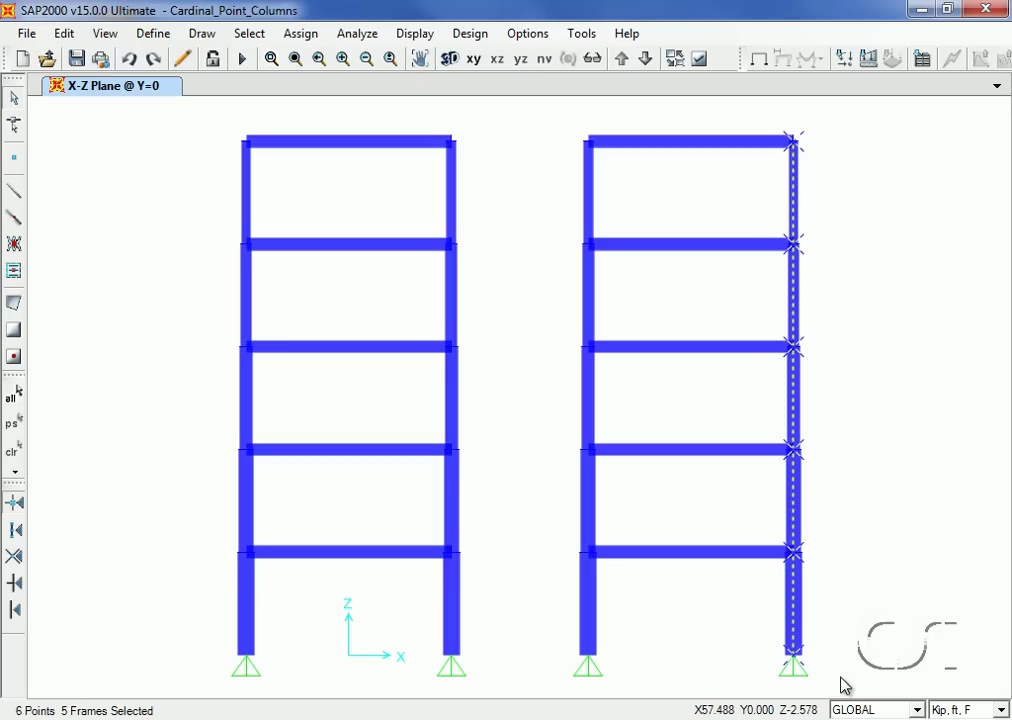
pyautogui.click(302, 35)
pyautogui.moveTo(314, 90)
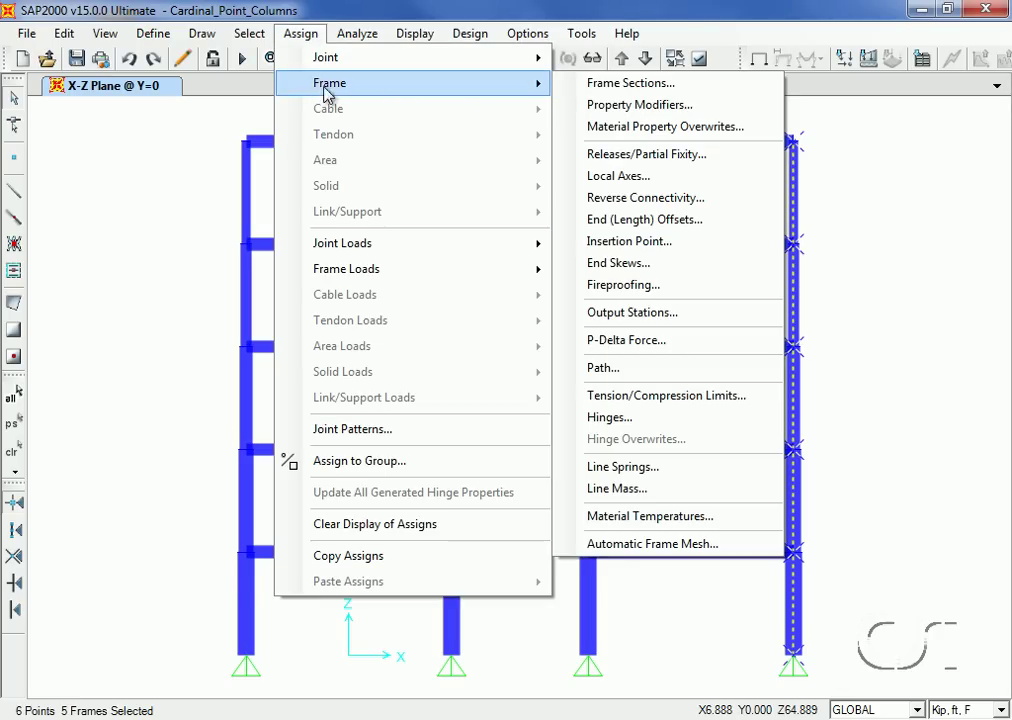
pyautogui.click(651, 250)
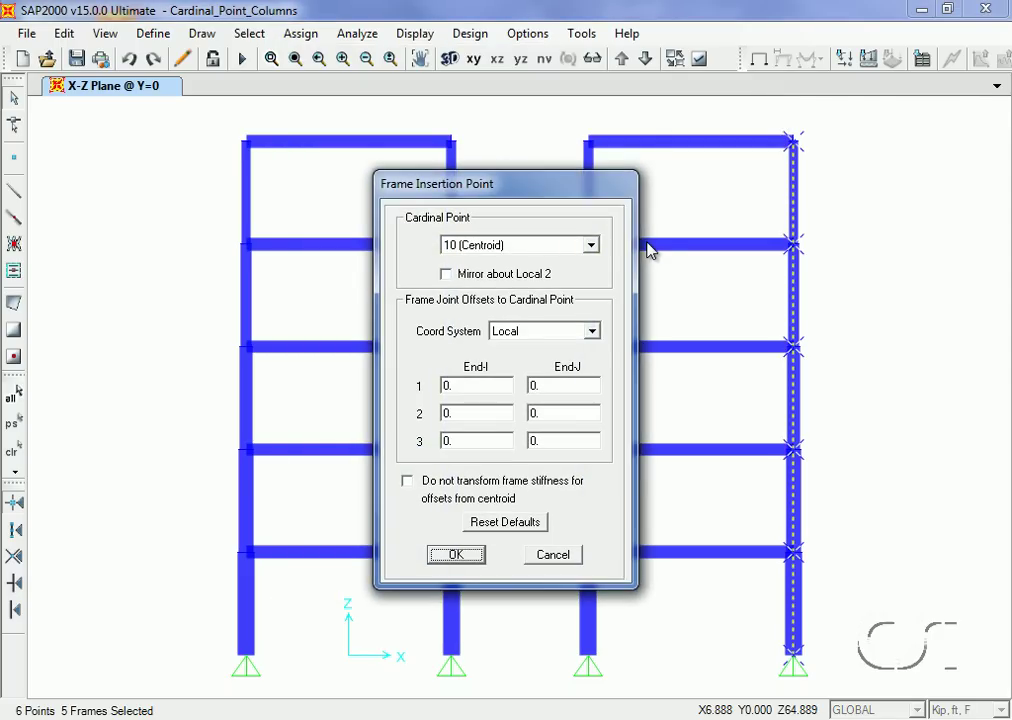
pyautogui.click(591, 246)
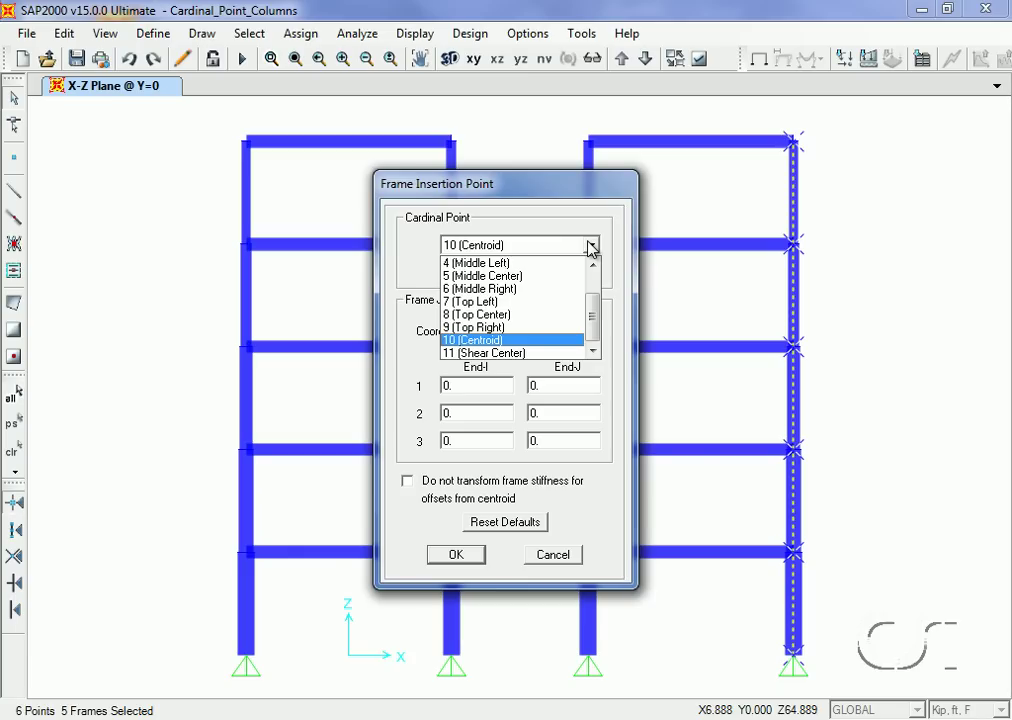
pyautogui.click(498, 316)
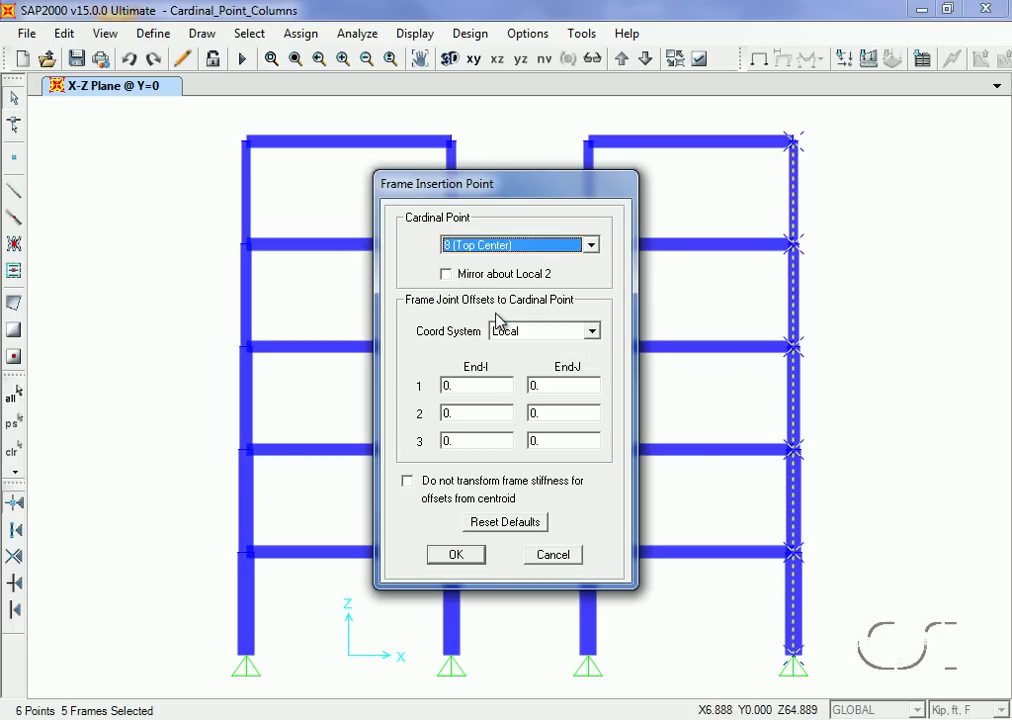
pyautogui.click(460, 555)
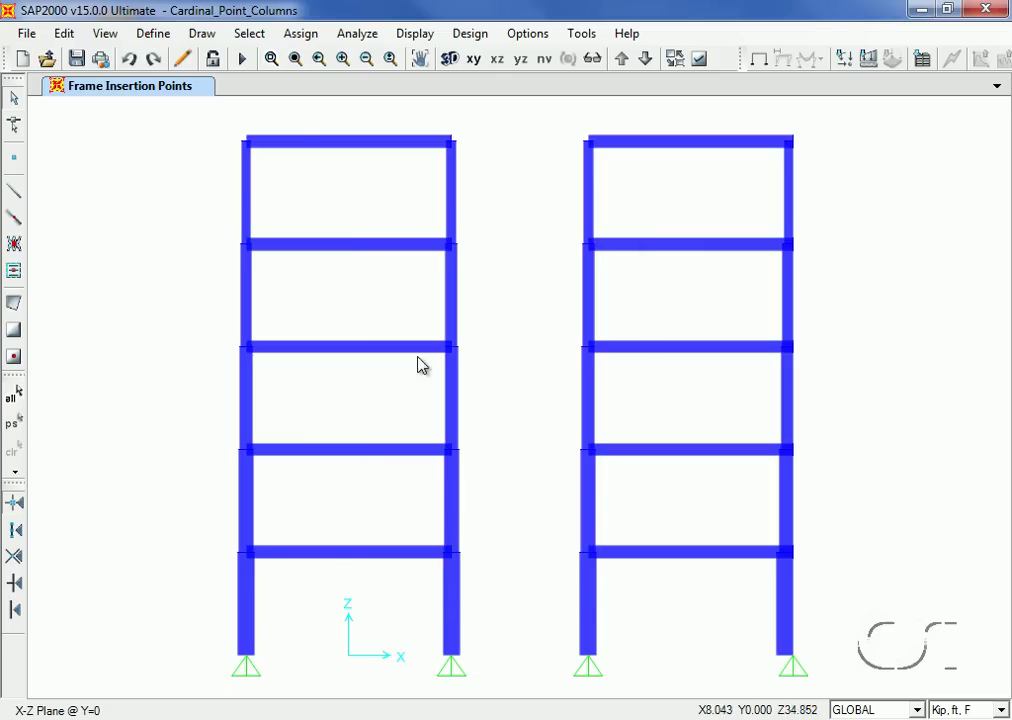
pyautogui.click(271, 58)
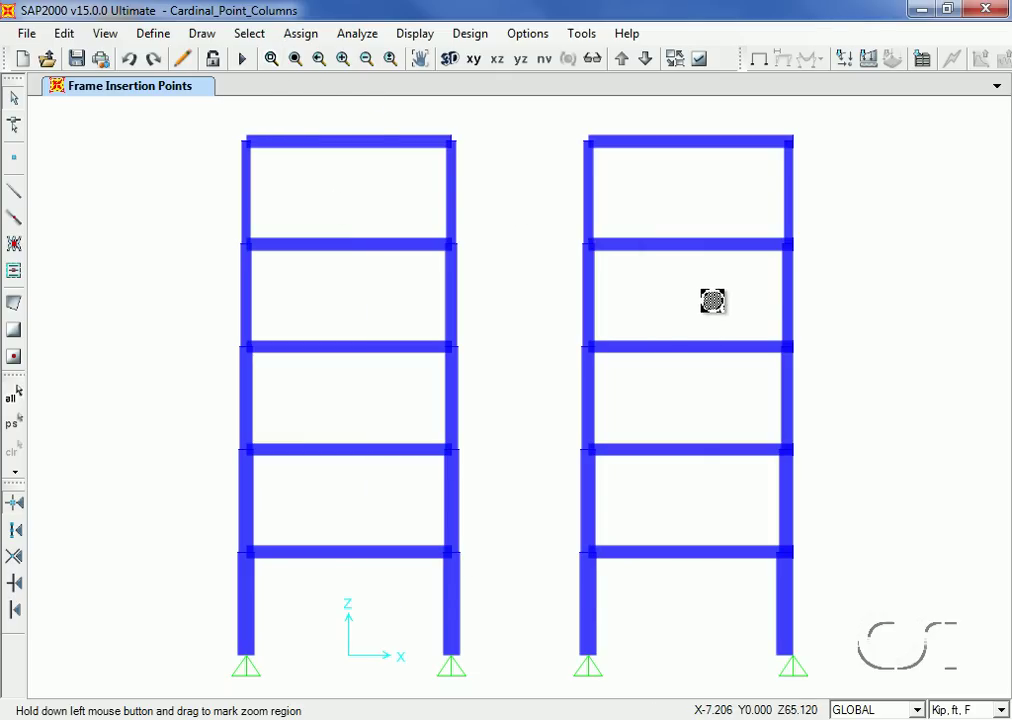
pyautogui.moveTo(754, 281); pyautogui.dragTo(814, 381)
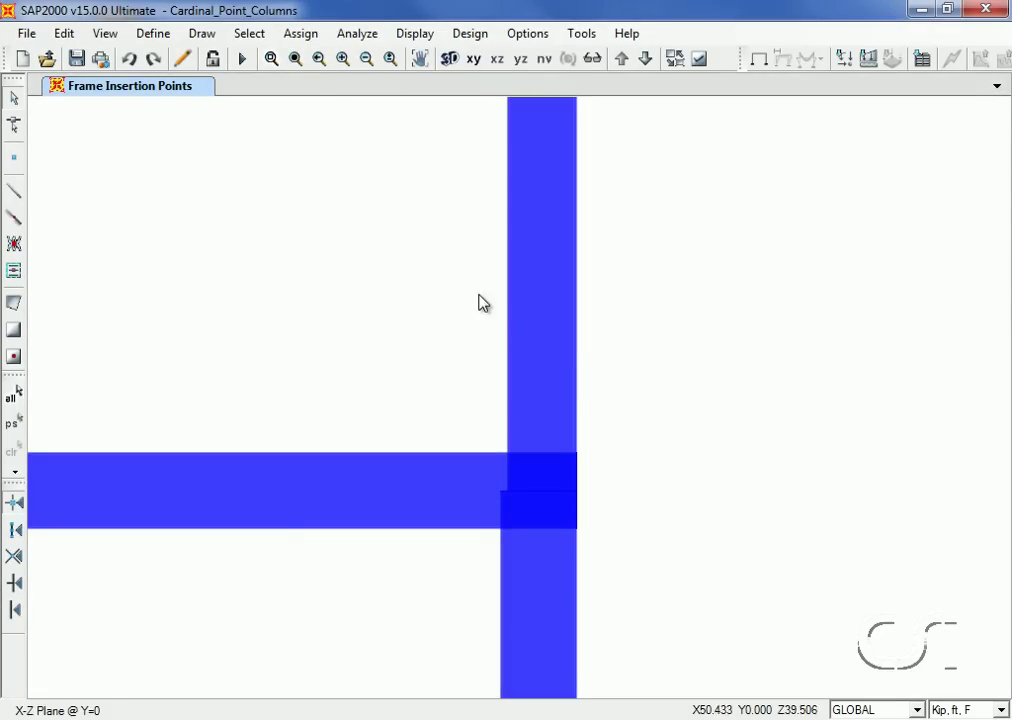
pyautogui.click(295, 59)
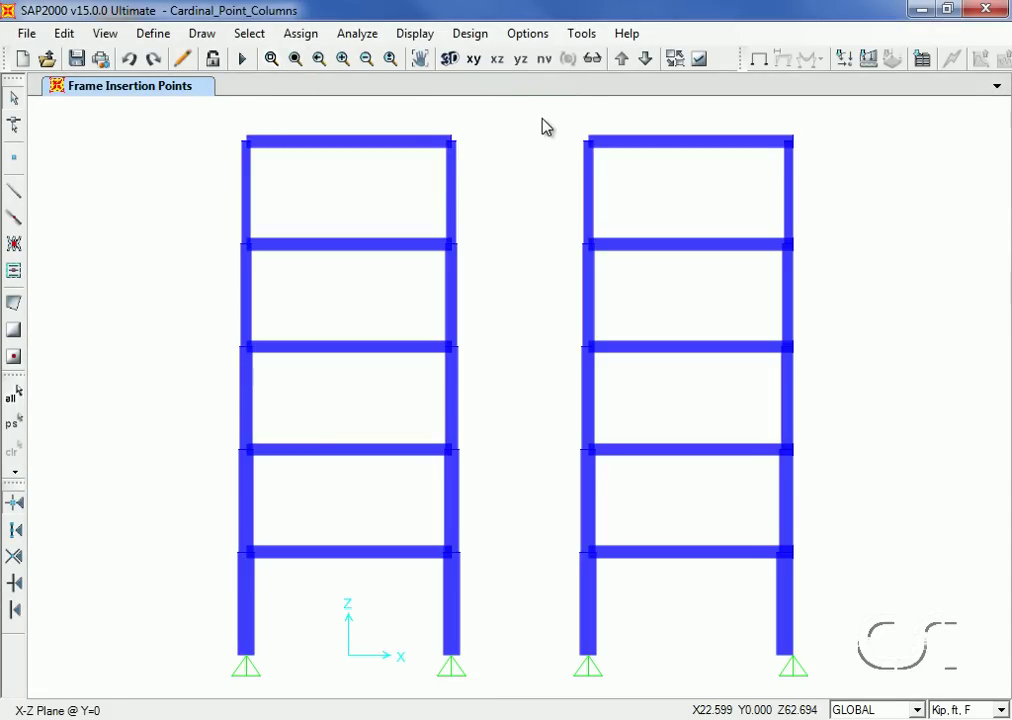
# Assign cardinal point 2 (Bottom Center) to the left column line of the replicated frame and inspect the alignment at its lowest beam joint
pyautogui.moveTo(542, 118); pyautogui.dragTo(632, 682)
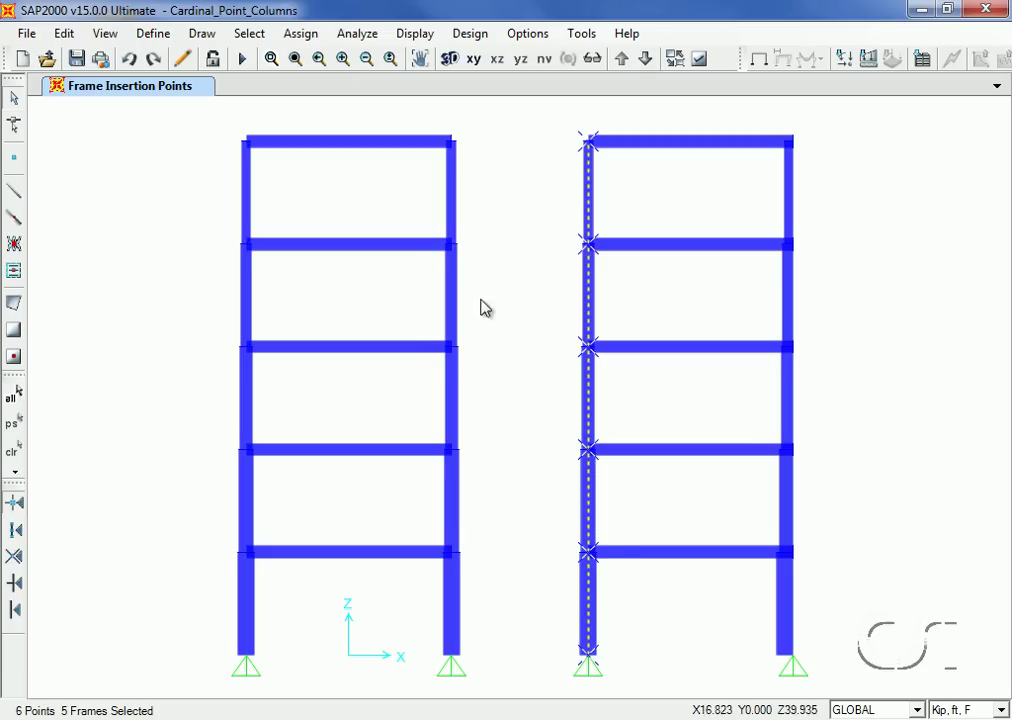
pyautogui.click(300, 36)
pyautogui.moveTo(325, 86)
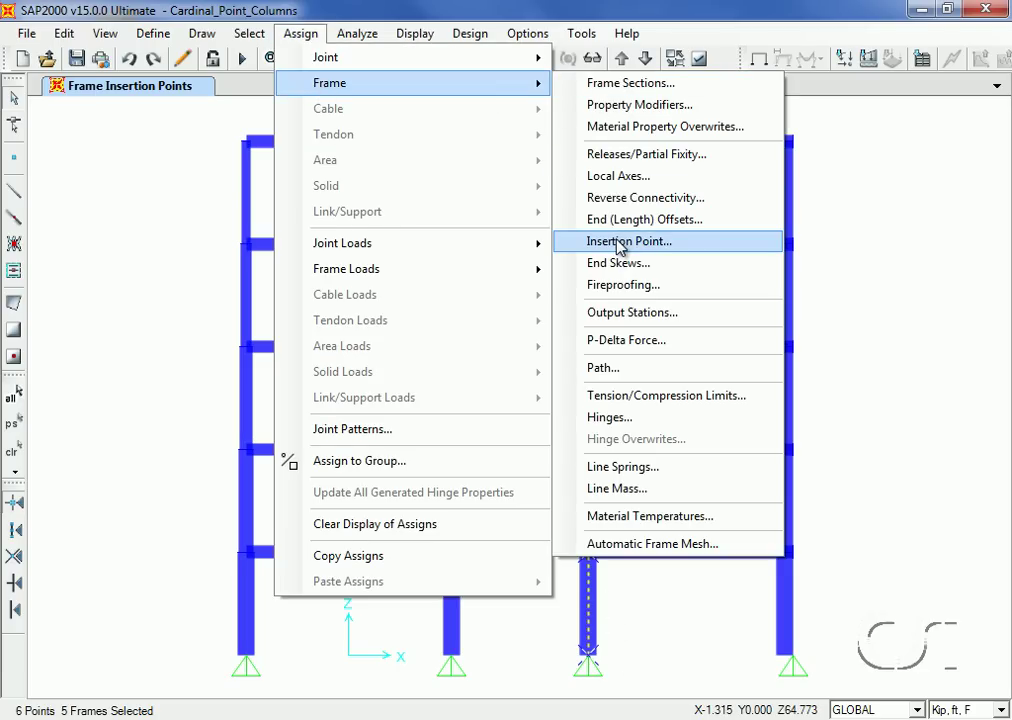
pyautogui.click(620, 243)
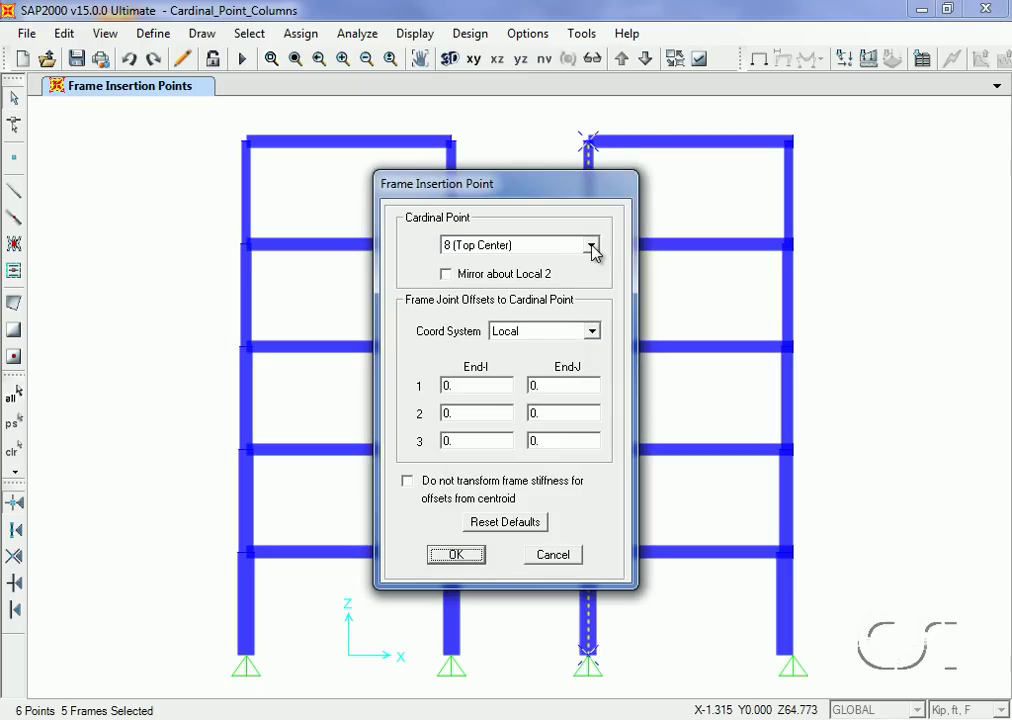
pyautogui.click(592, 248)
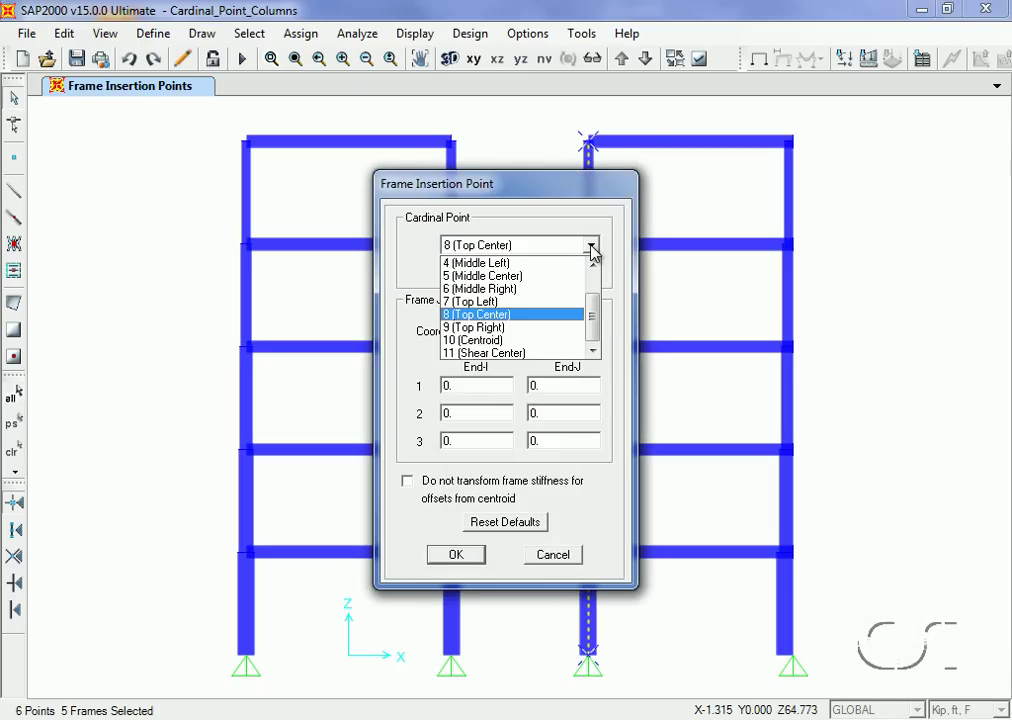
pyautogui.scroll(1, 599, 294)
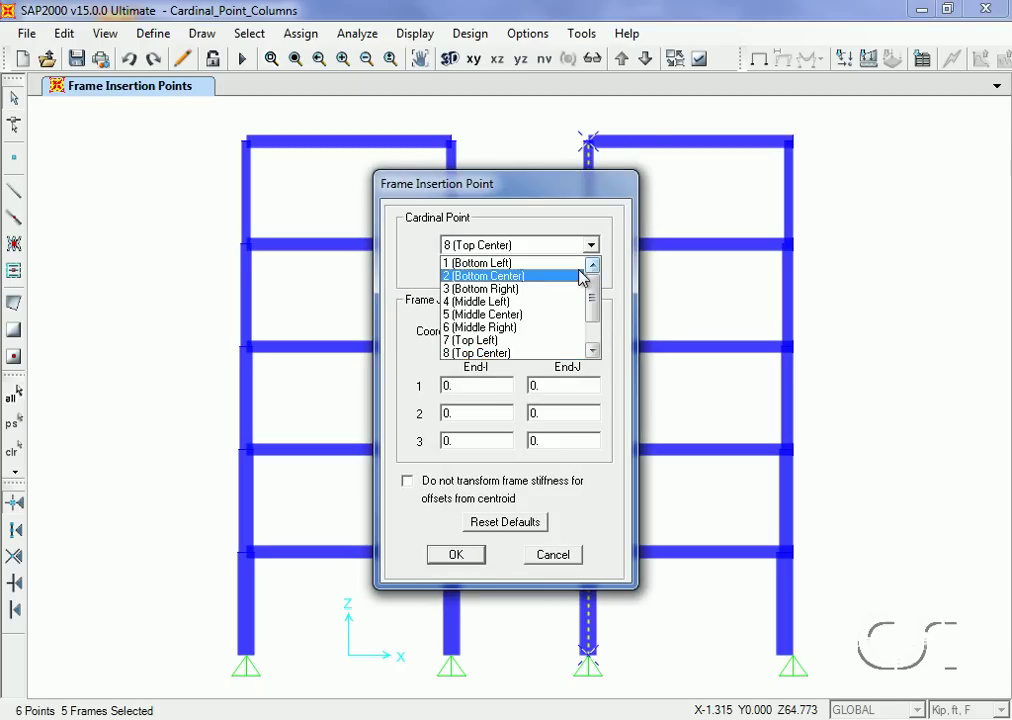
pyautogui.click(522, 276)
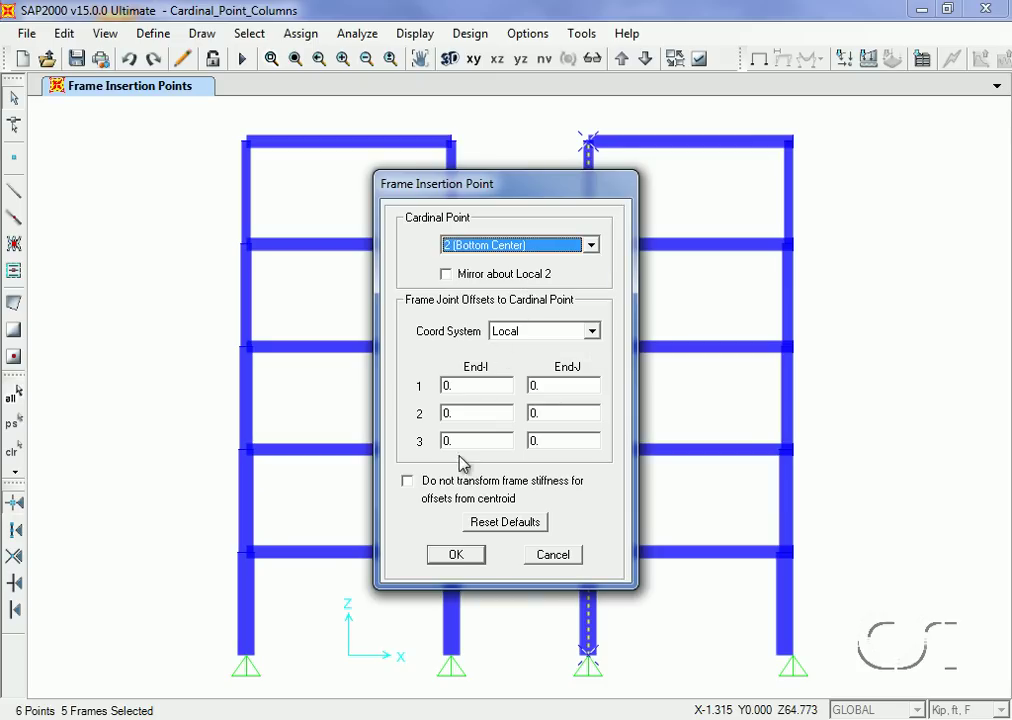
pyautogui.click(455, 554)
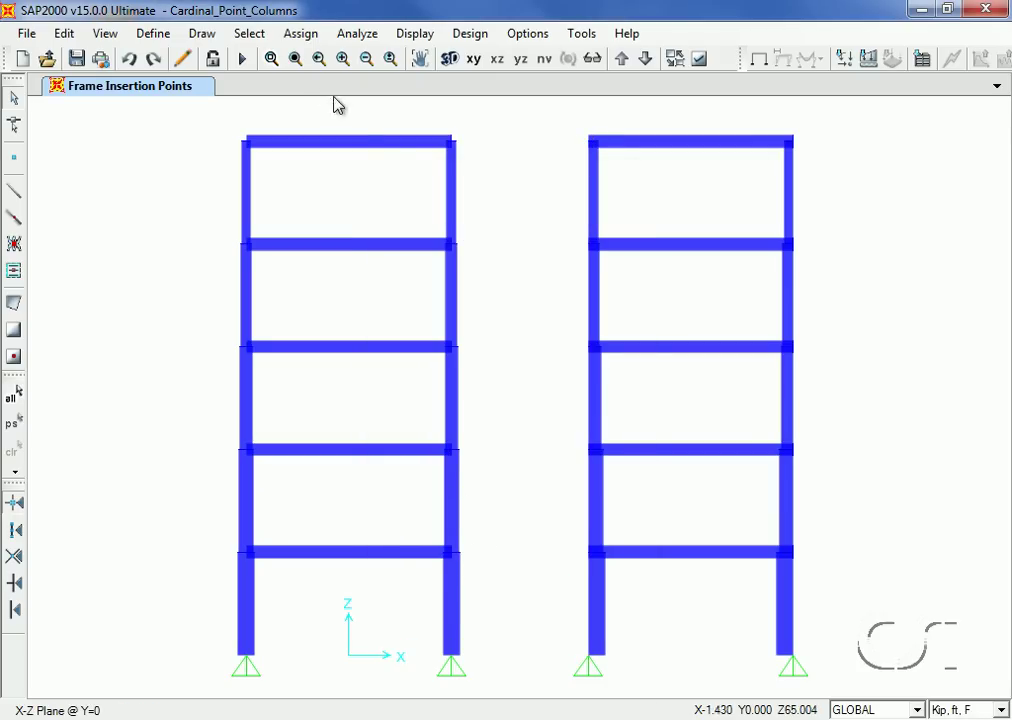
pyautogui.click(274, 60)
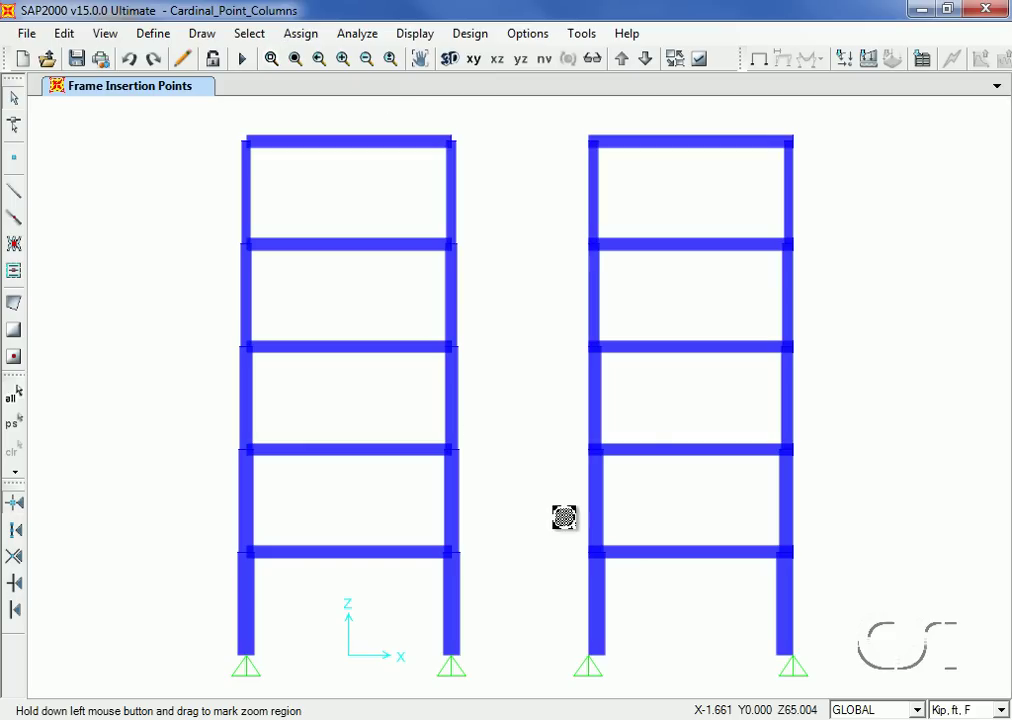
pyautogui.moveTo(553, 499); pyautogui.dragTo(630, 583)
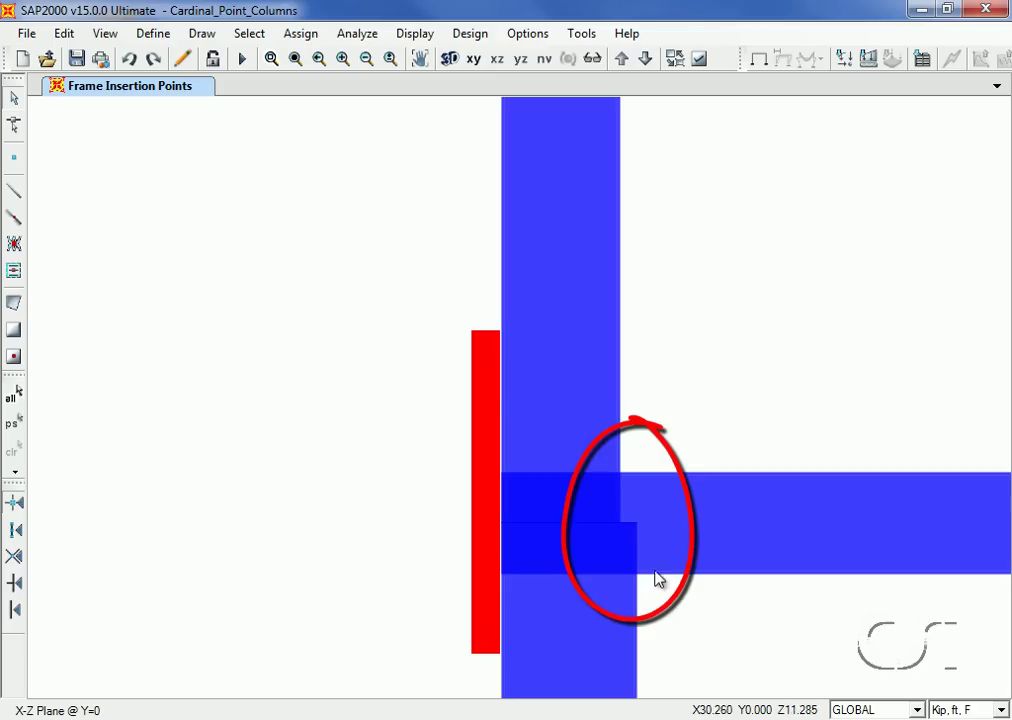
pyautogui.click(295, 60)
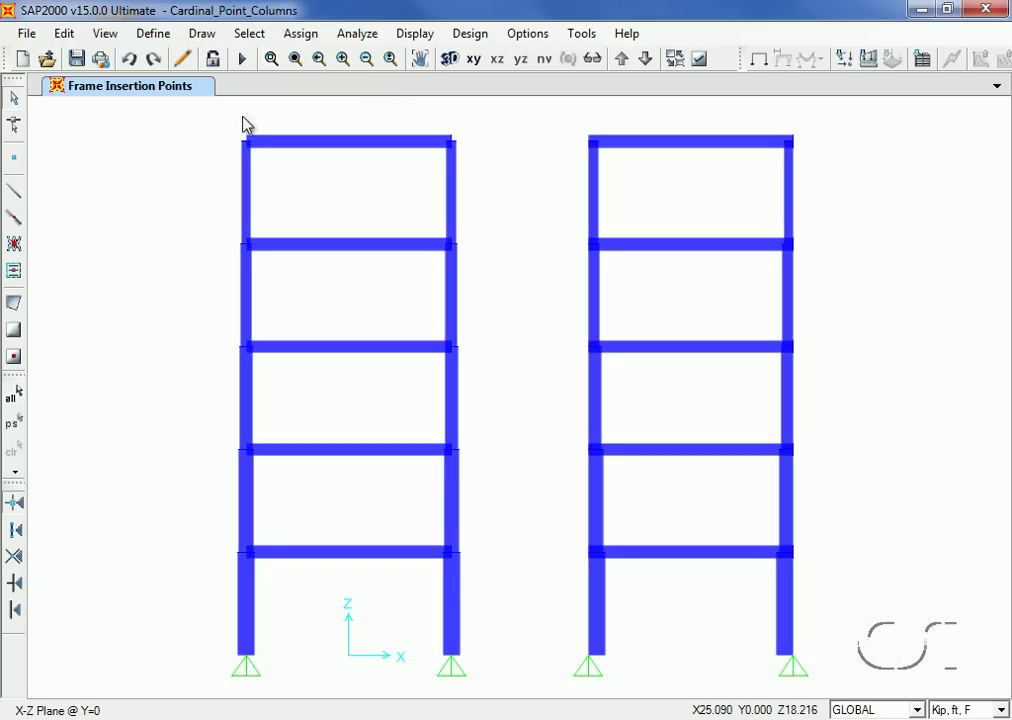
# Assign fixed restraints, with all translations and rotations restrained, to the four base joints of both frames
pyautogui.moveTo(211, 628); pyautogui.dragTo(827, 672)
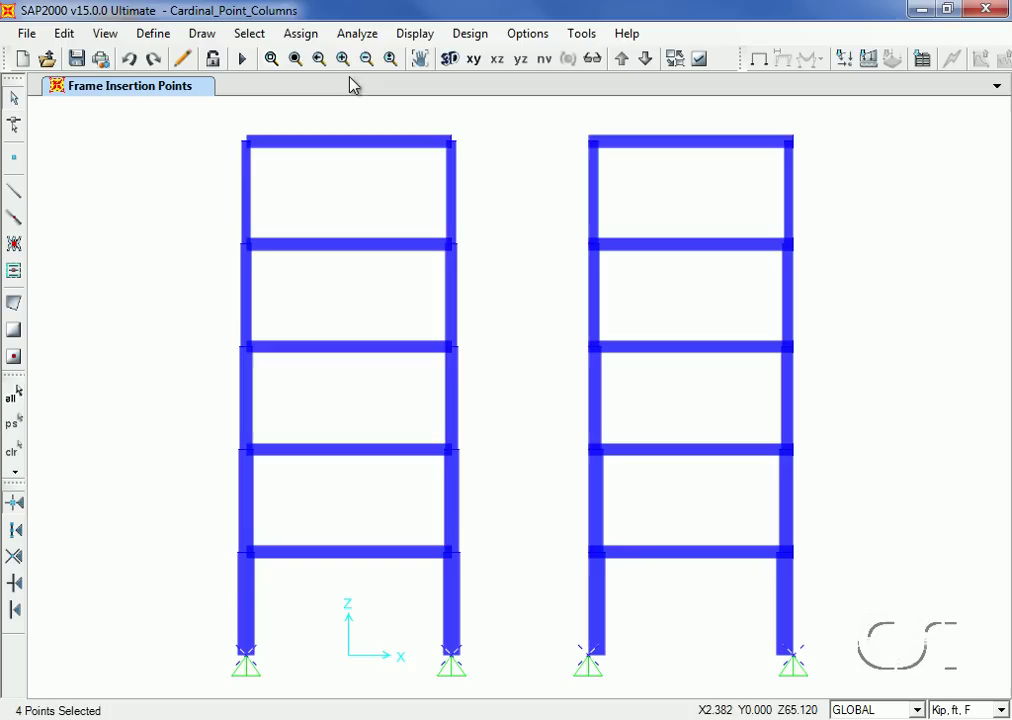
pyautogui.click(302, 34)
pyautogui.moveTo(311, 58)
pyautogui.click(603, 69)
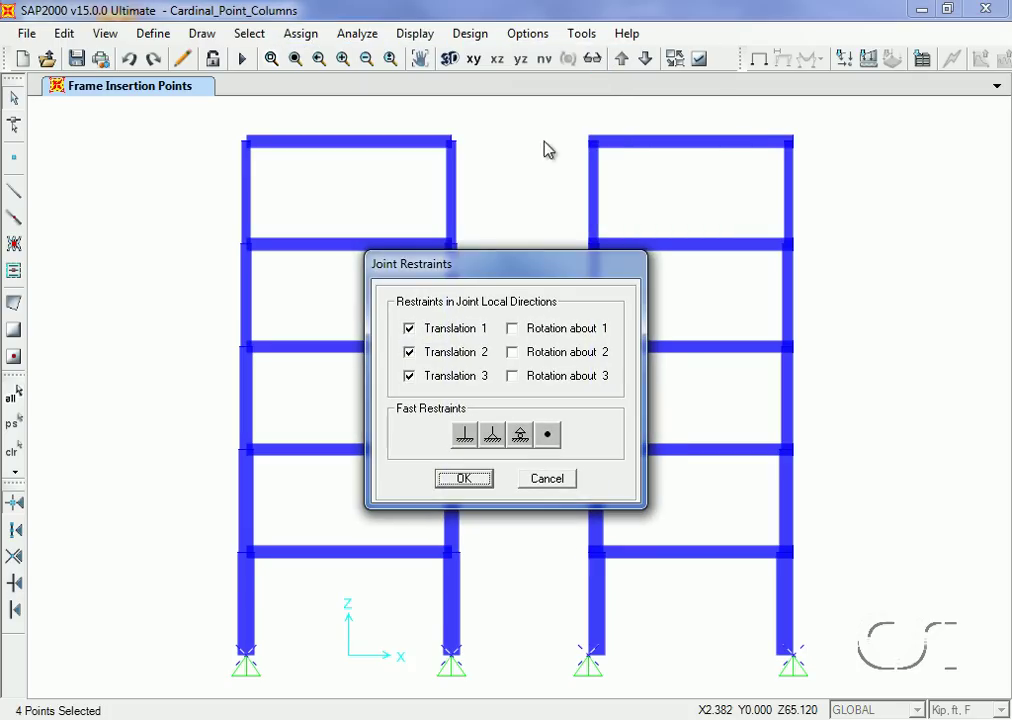
pyautogui.click(464, 435)
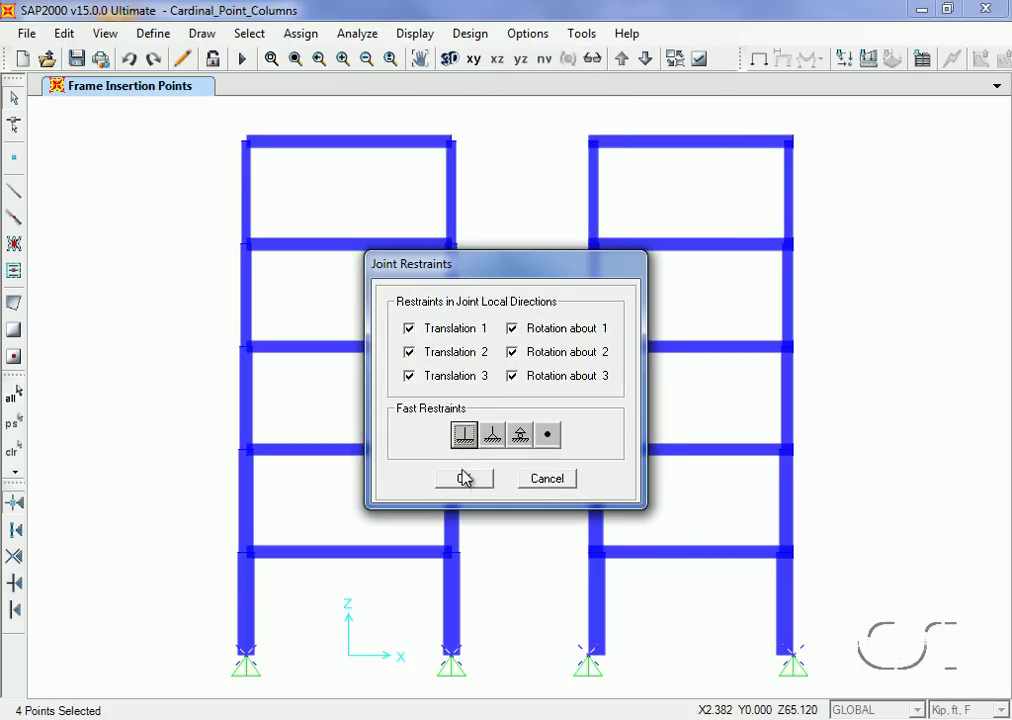
pyautogui.click(463, 481)
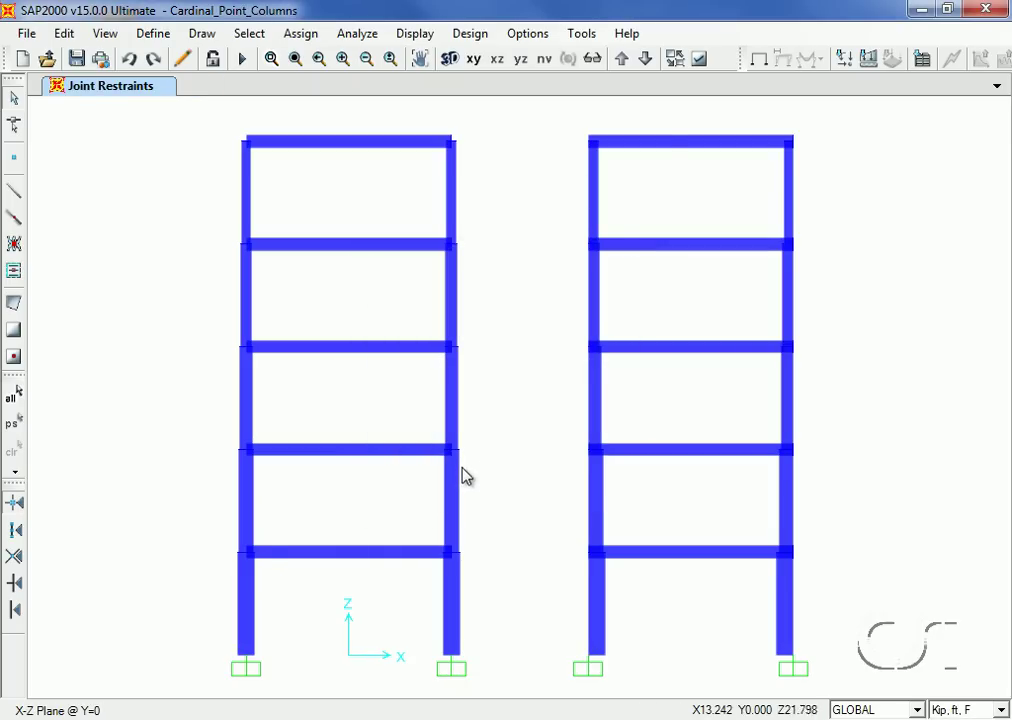
# Turn off the extruded view so both frames are drawn as lines
pyautogui.click(699, 59)
pyautogui.click(539, 274)
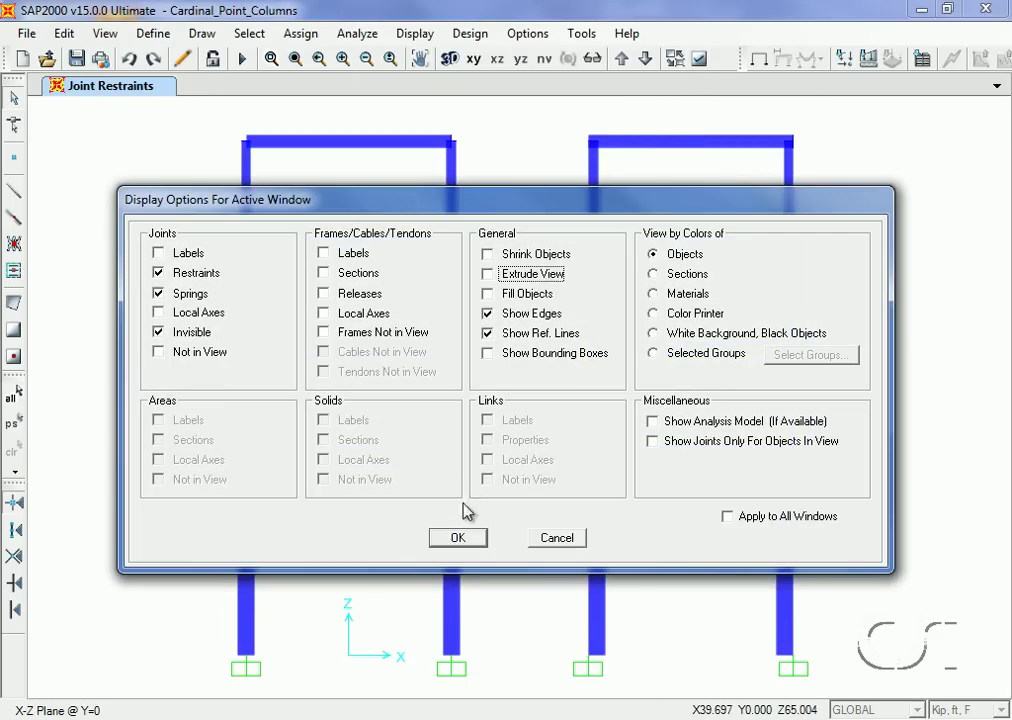
pyautogui.click(460, 538)
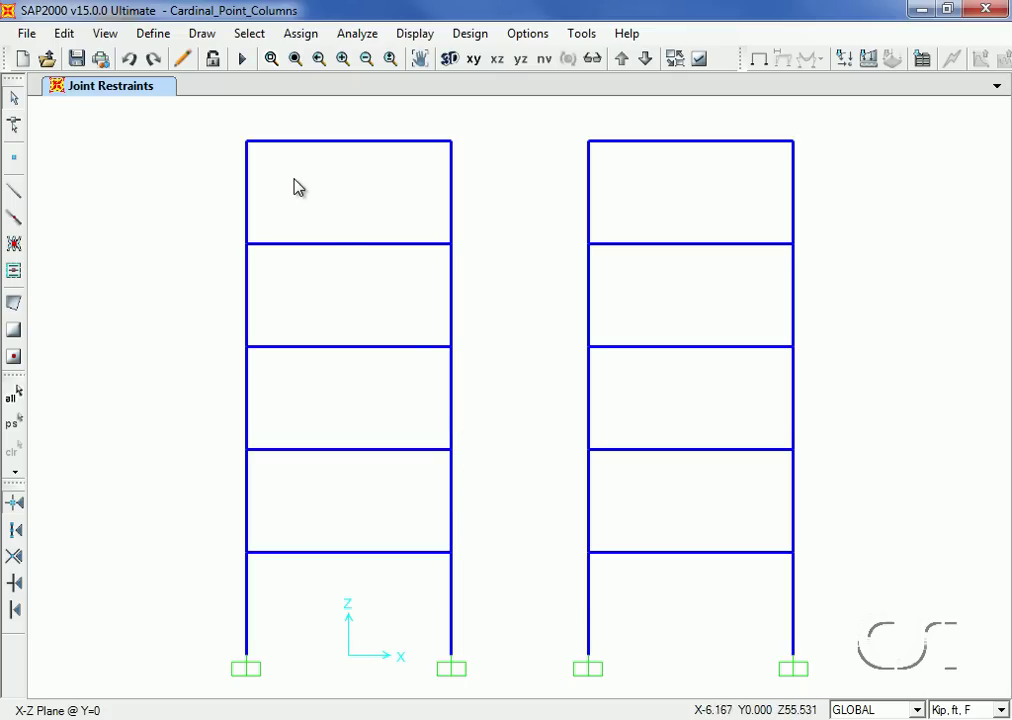
# Apply a 10 kip joint force in global X to the roof-level left joint of each frame under the LATERAL load pattern
pyautogui.click(255, 151)
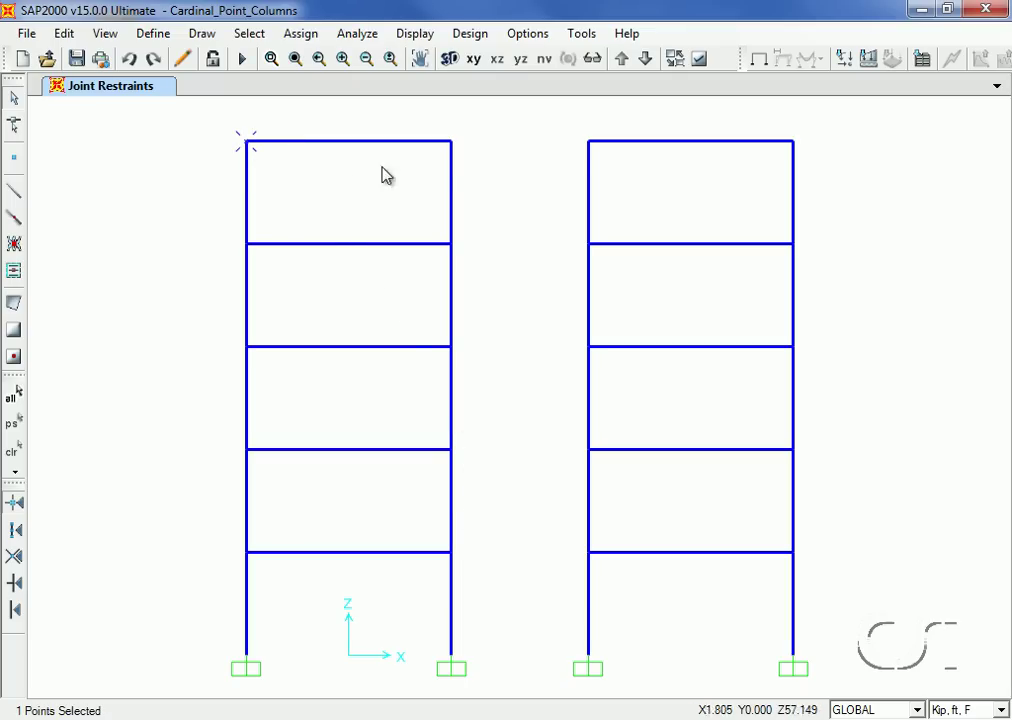
pyautogui.click(586, 143)
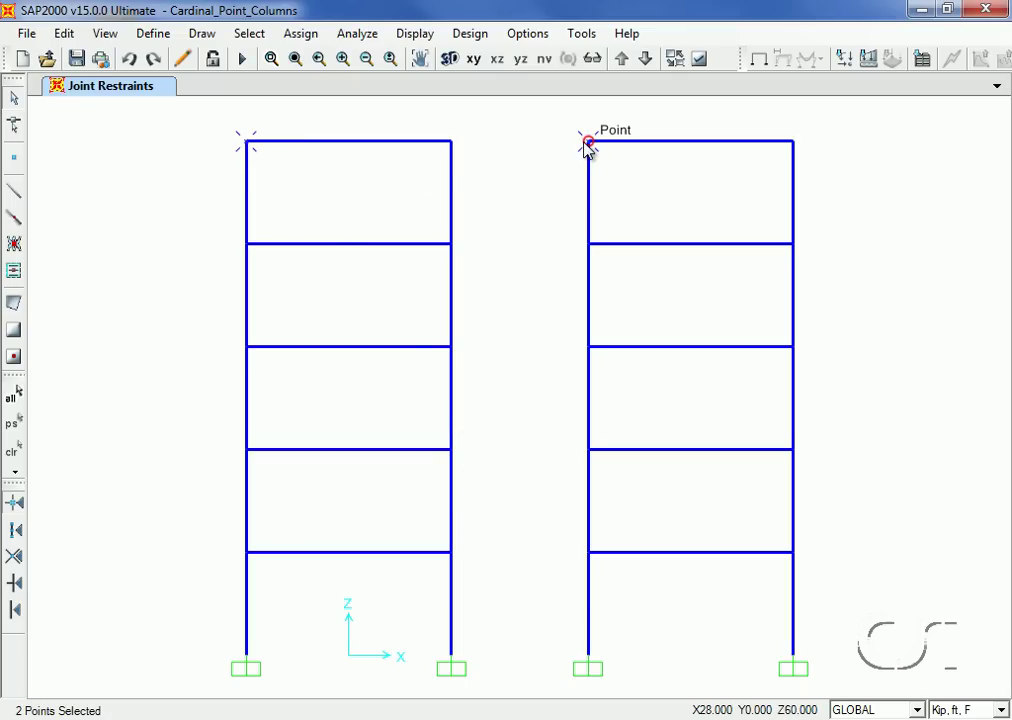
pyautogui.click(302, 35)
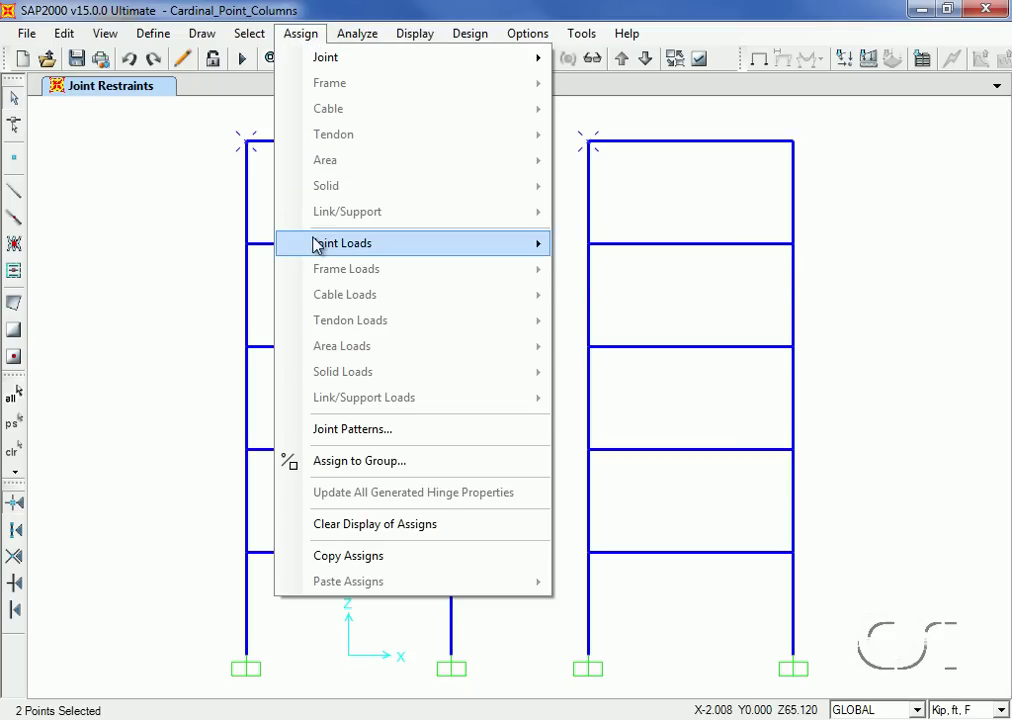
pyautogui.moveTo(357, 246)
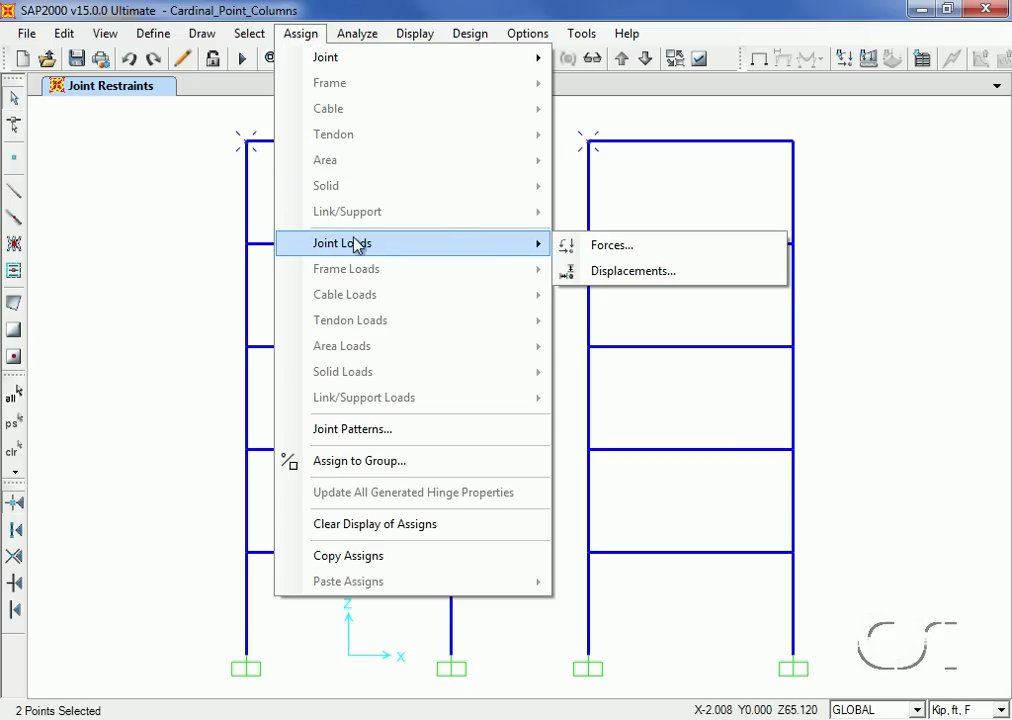
pyautogui.click(626, 249)
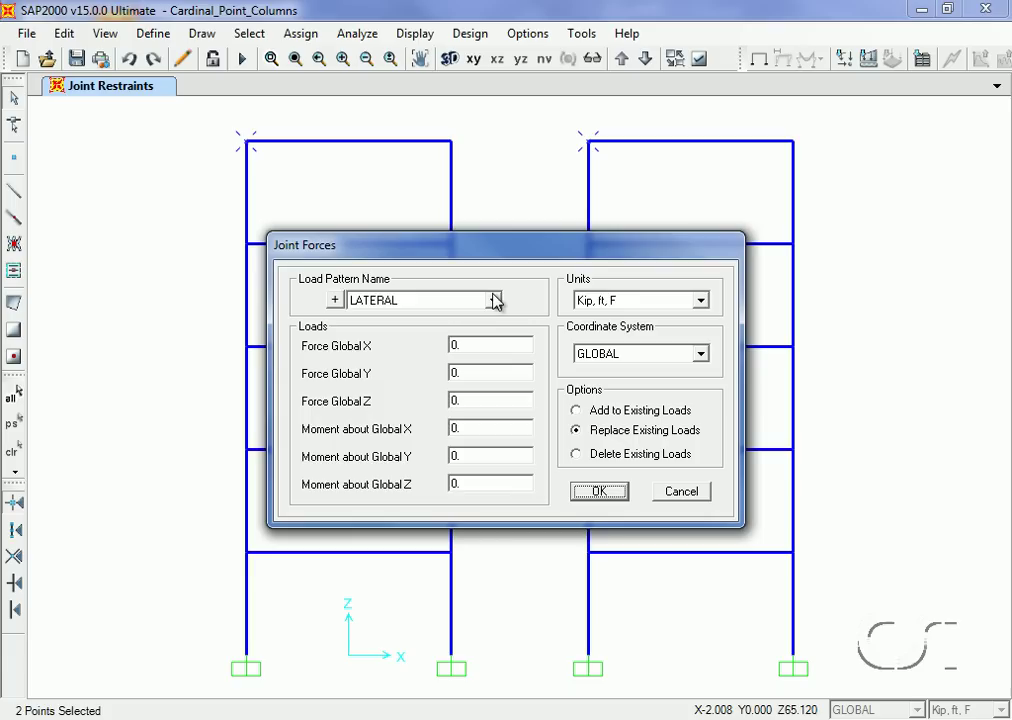
pyautogui.click(476, 343)
pyautogui.write('10')
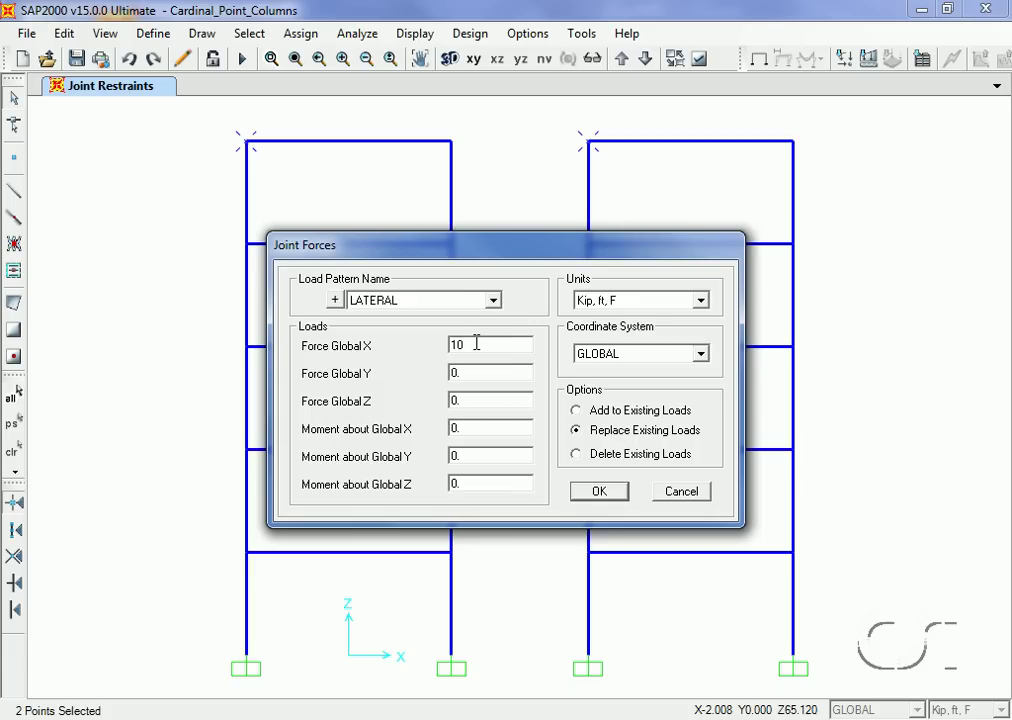
pyautogui.click(598, 494)
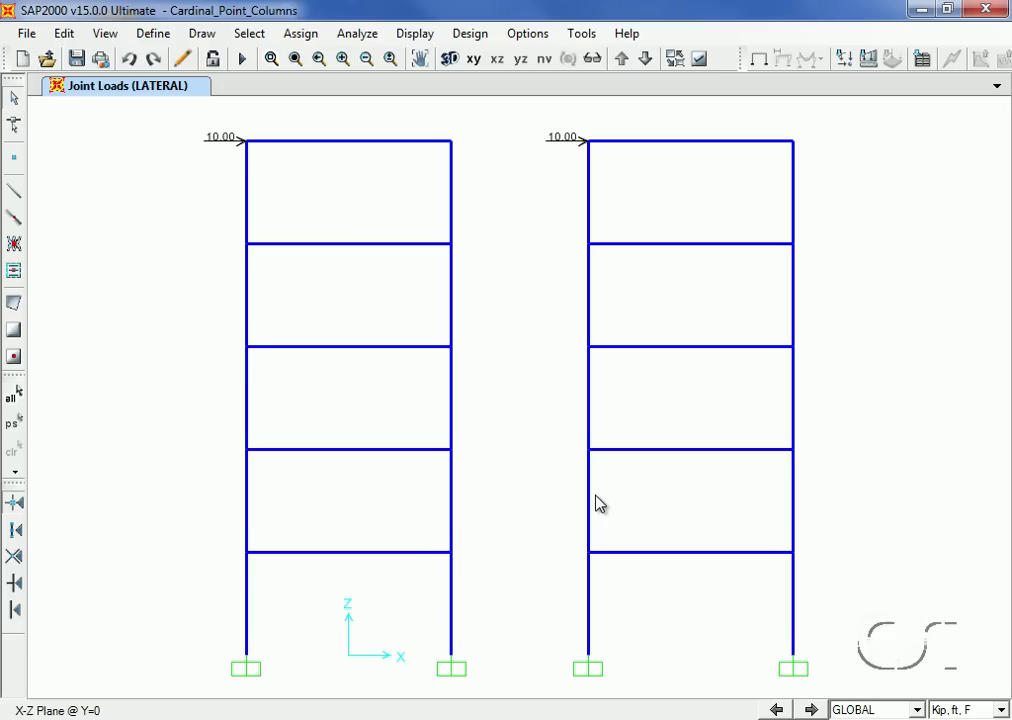
# Run all load cases and compare the LATERAL Moment 3-3 values at the right column base of both frames
pyautogui.click(244, 59)
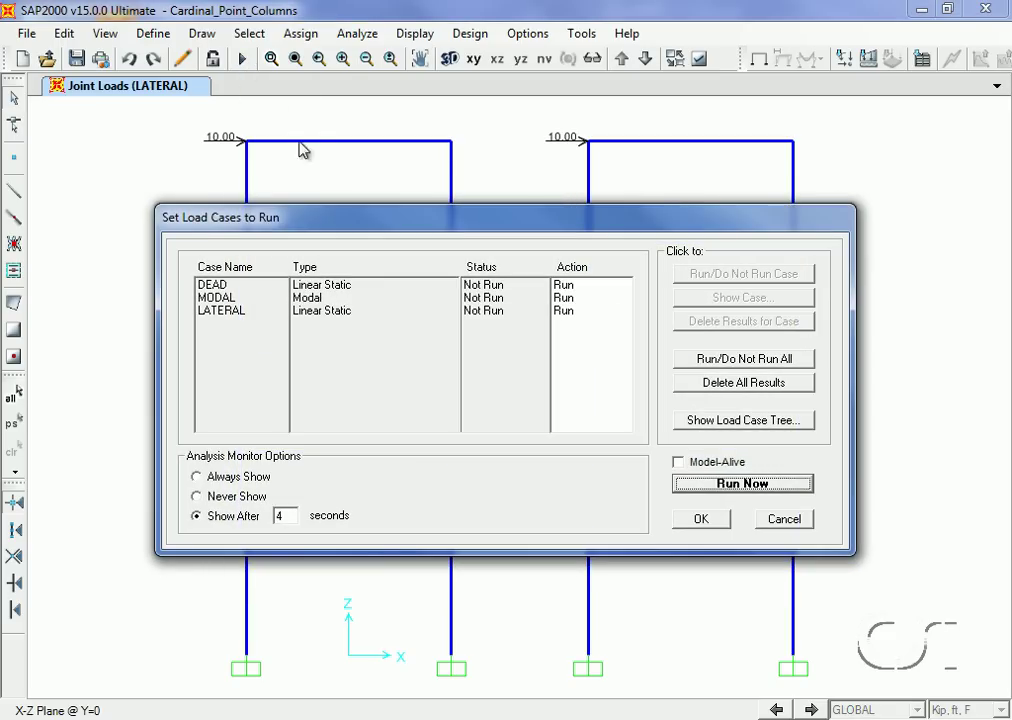
pyautogui.click(742, 485)
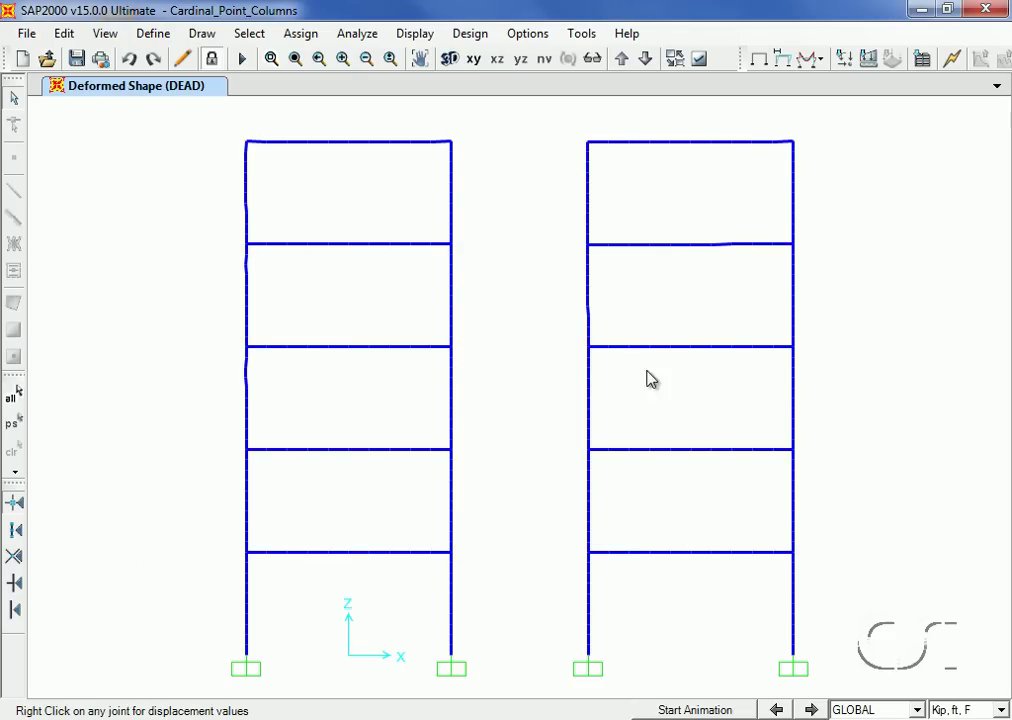
pyautogui.click(417, 34)
pyautogui.moveTo(631, 199)
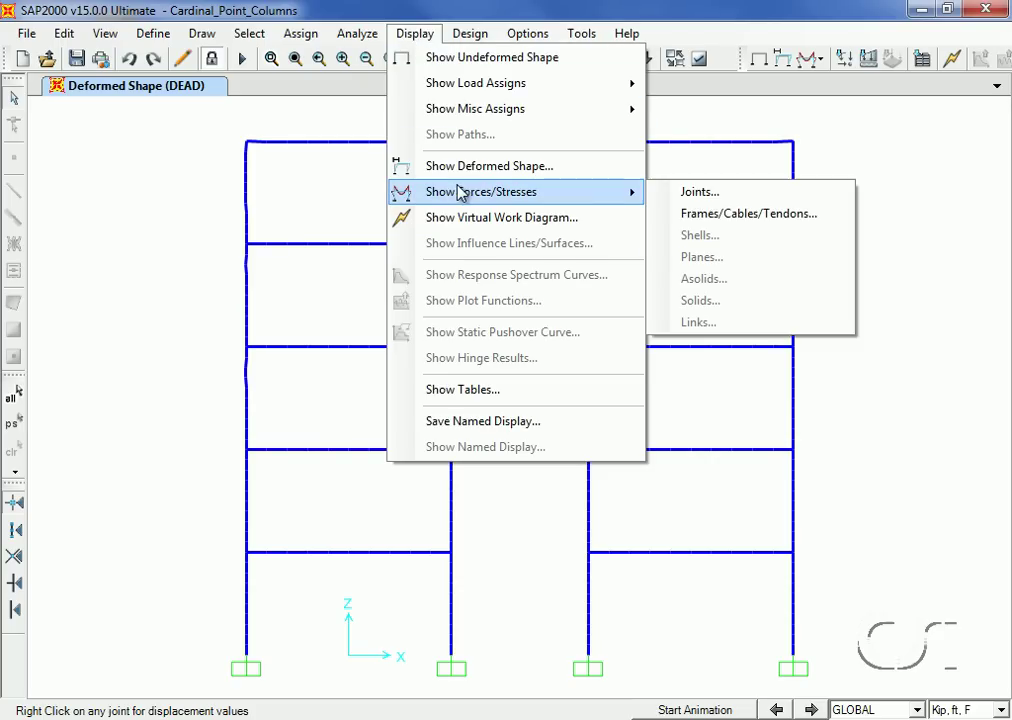
pyautogui.click(776, 221)
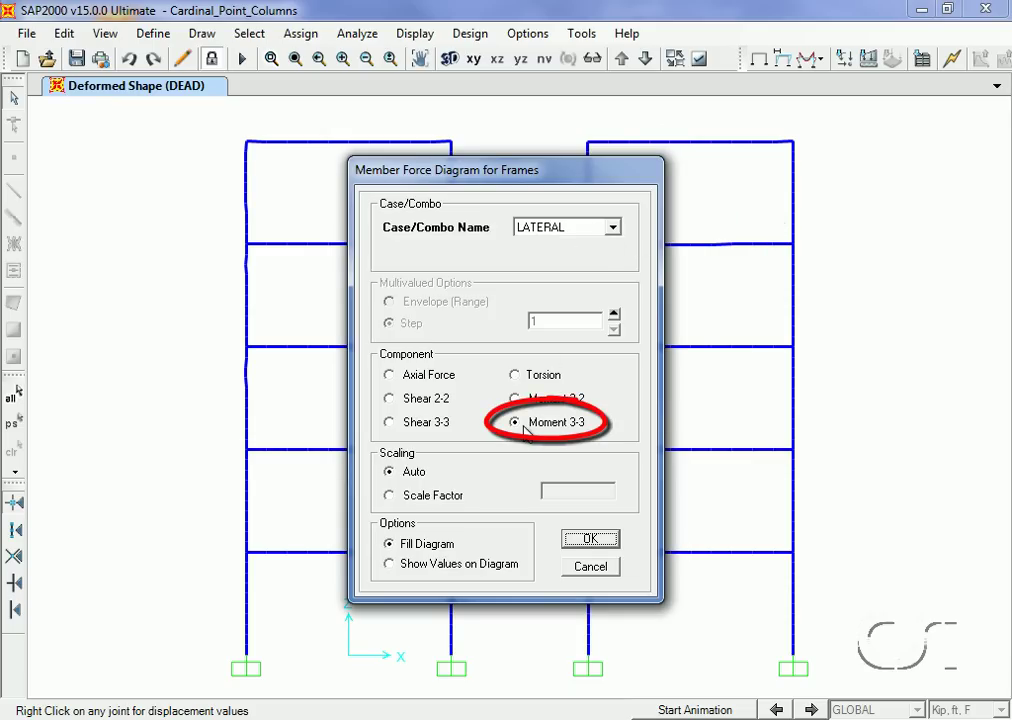
pyautogui.click(588, 540)
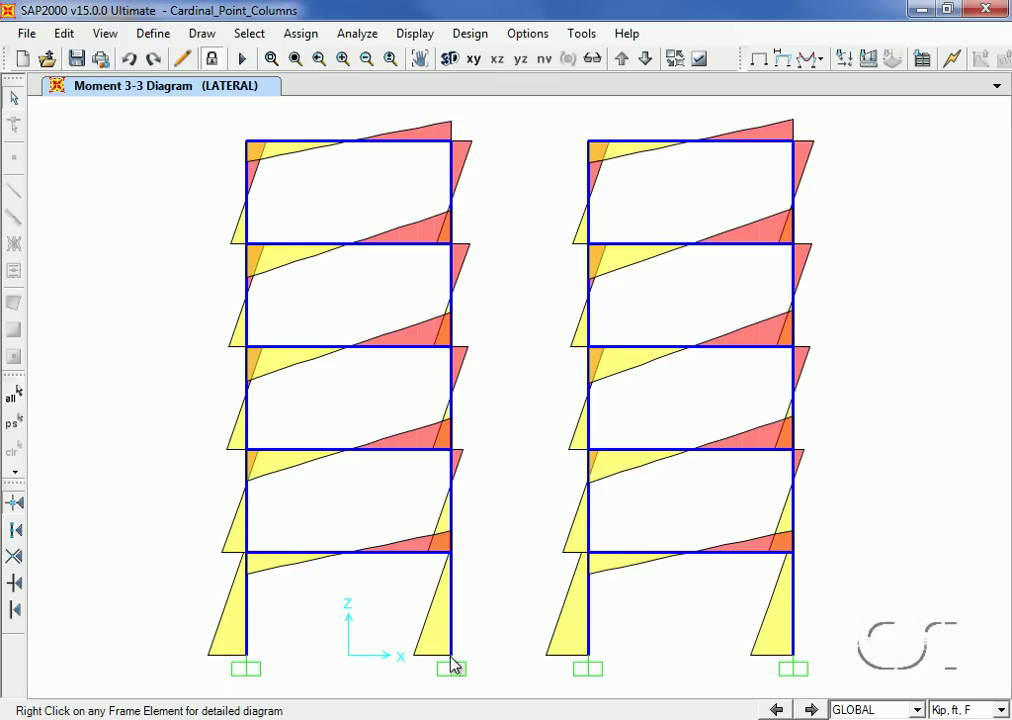
pyautogui.moveTo(452, 661)
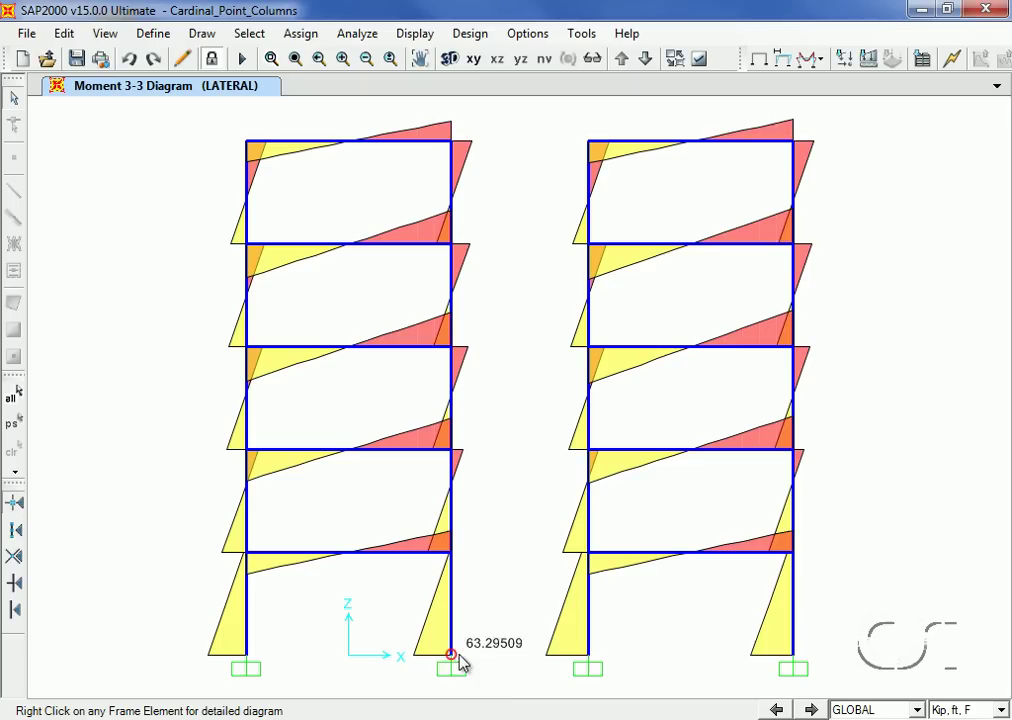
pyautogui.moveTo(795, 658)
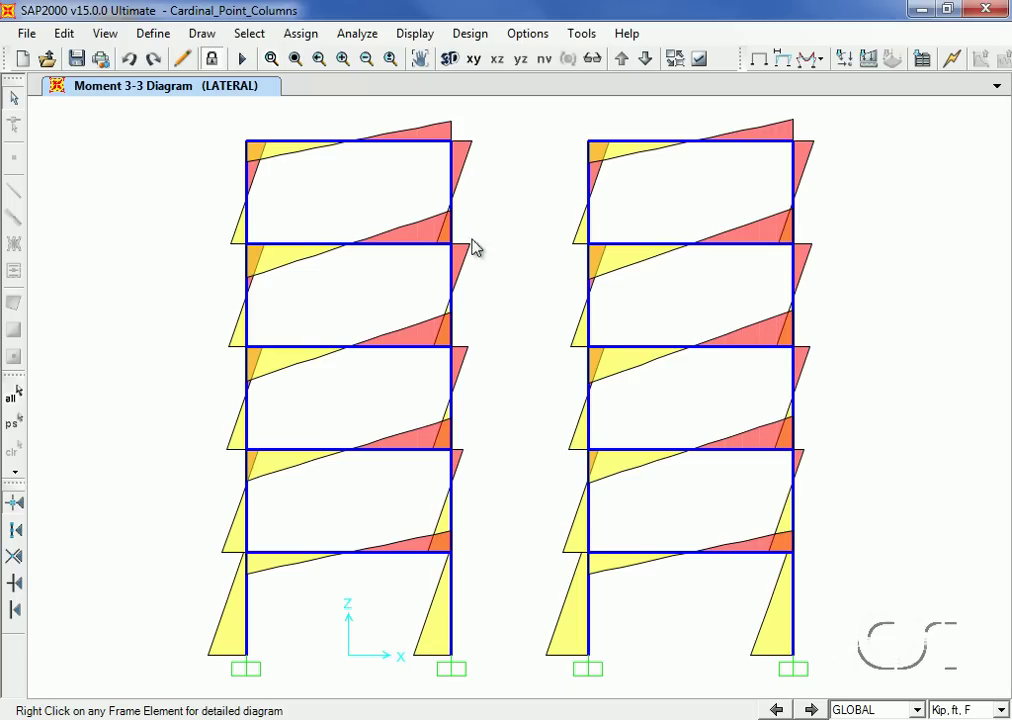
# Display the deformed shape for the LATERAL case and check the roof-level right joint displacement of each frame
pyautogui.click(416, 34)
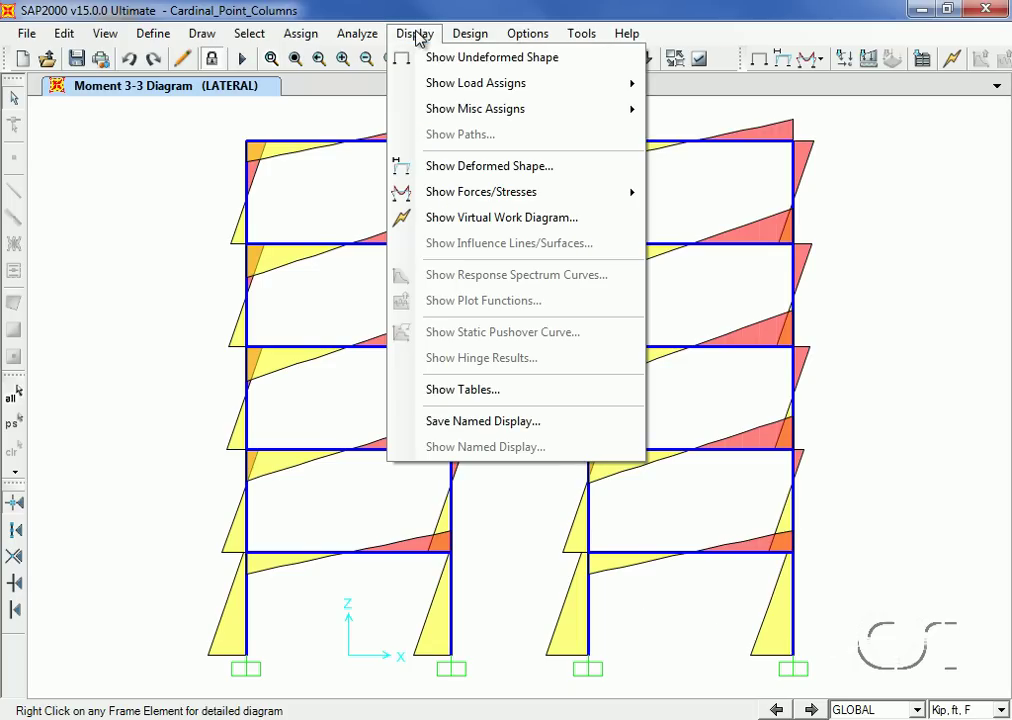
pyautogui.click(522, 172)
pyautogui.click(548, 150)
pyautogui.click(599, 192)
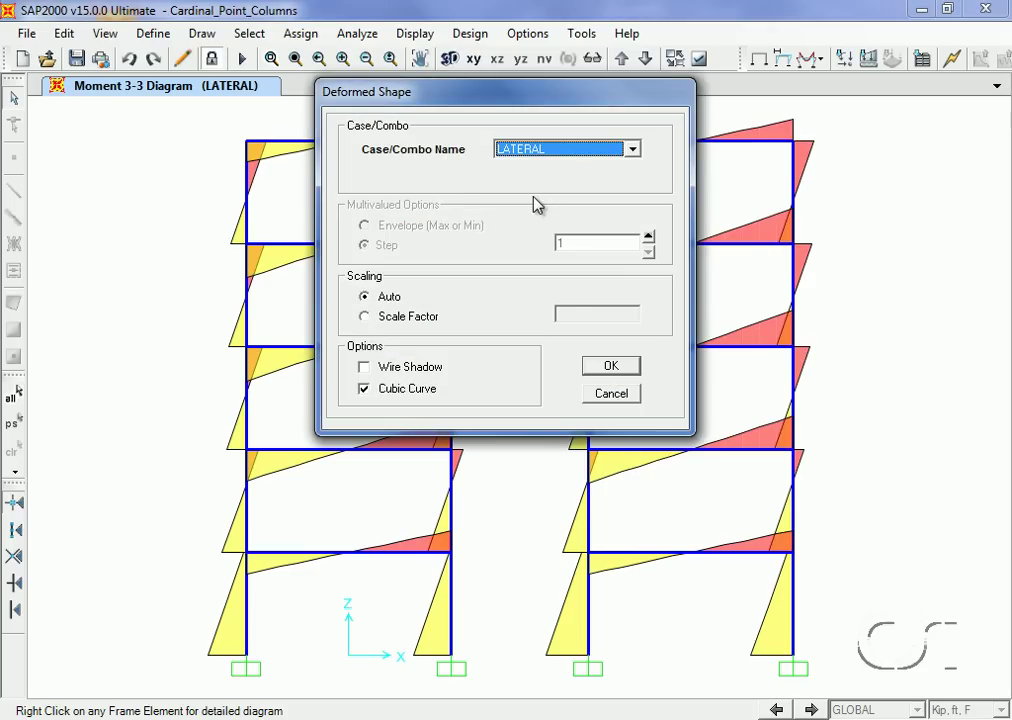
pyautogui.click(608, 364)
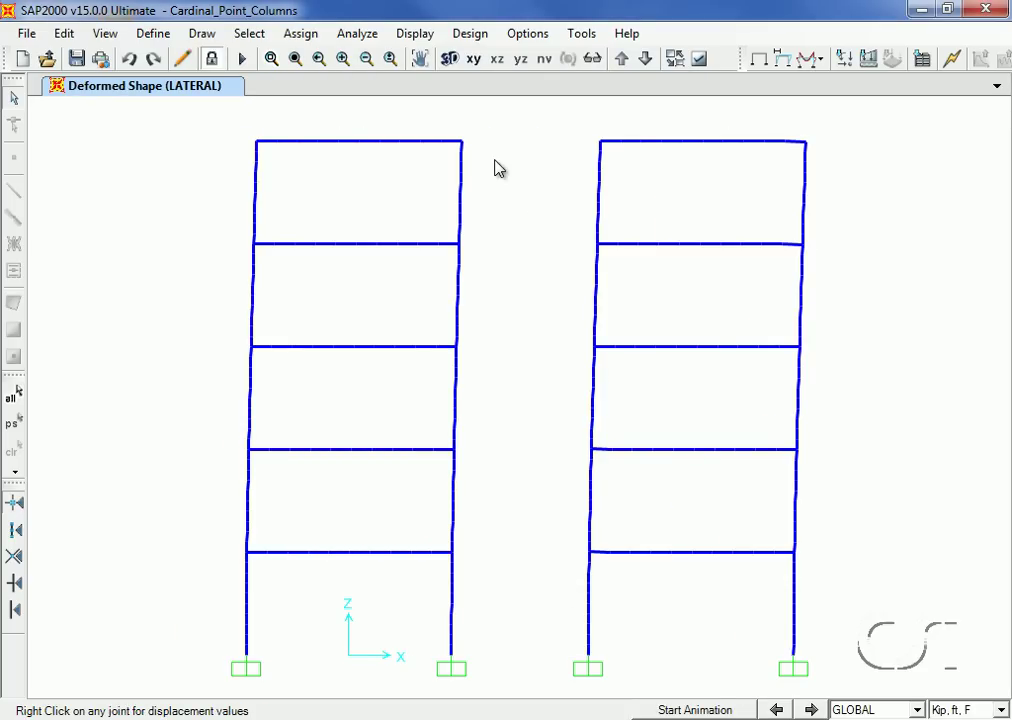
pyautogui.rightClick(462, 143)
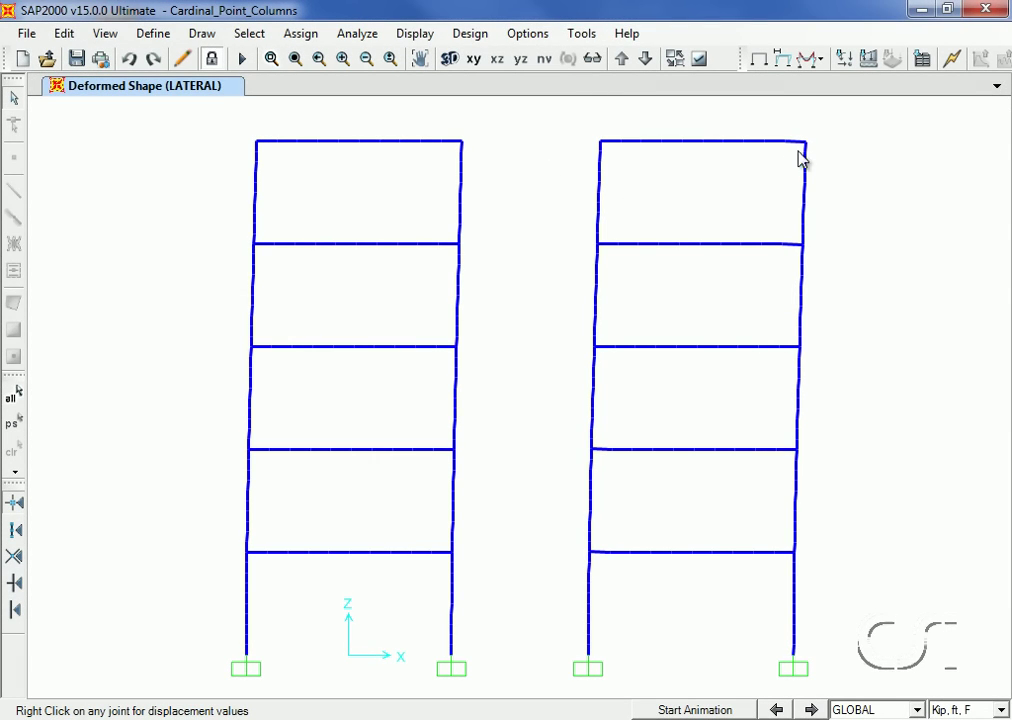
pyautogui.rightClick(805, 144)
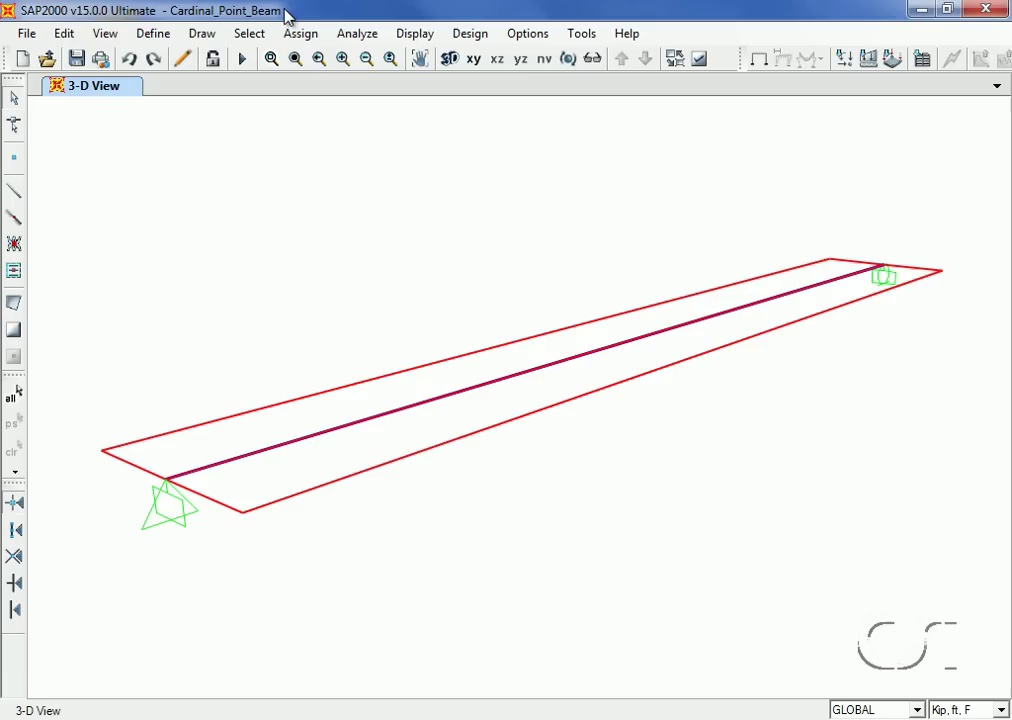
# Turn on the extruded view and replicate the entire beam-and-slab model once with a dx increment of 25 ft
pyautogui.click(698, 62)
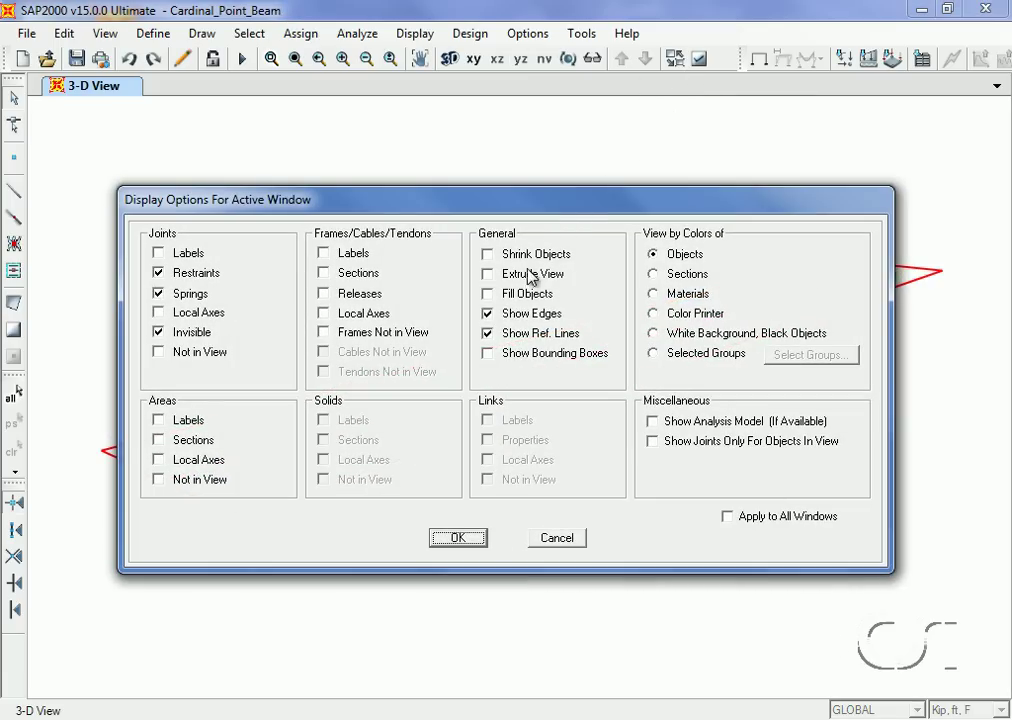
pyautogui.click(528, 276)
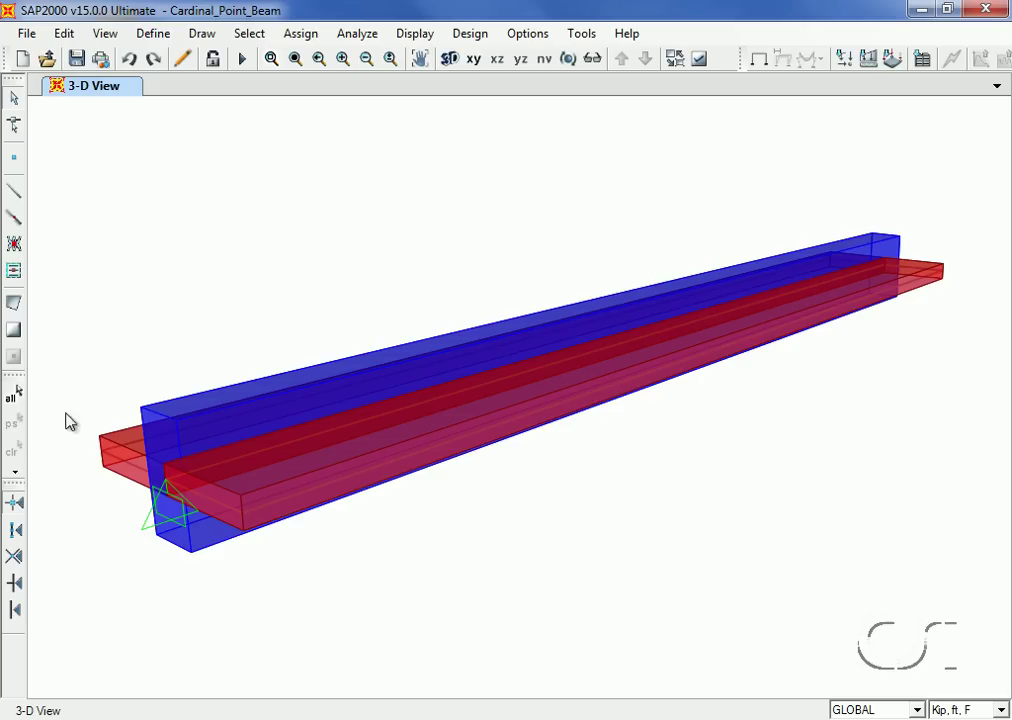
pyautogui.click(14, 400)
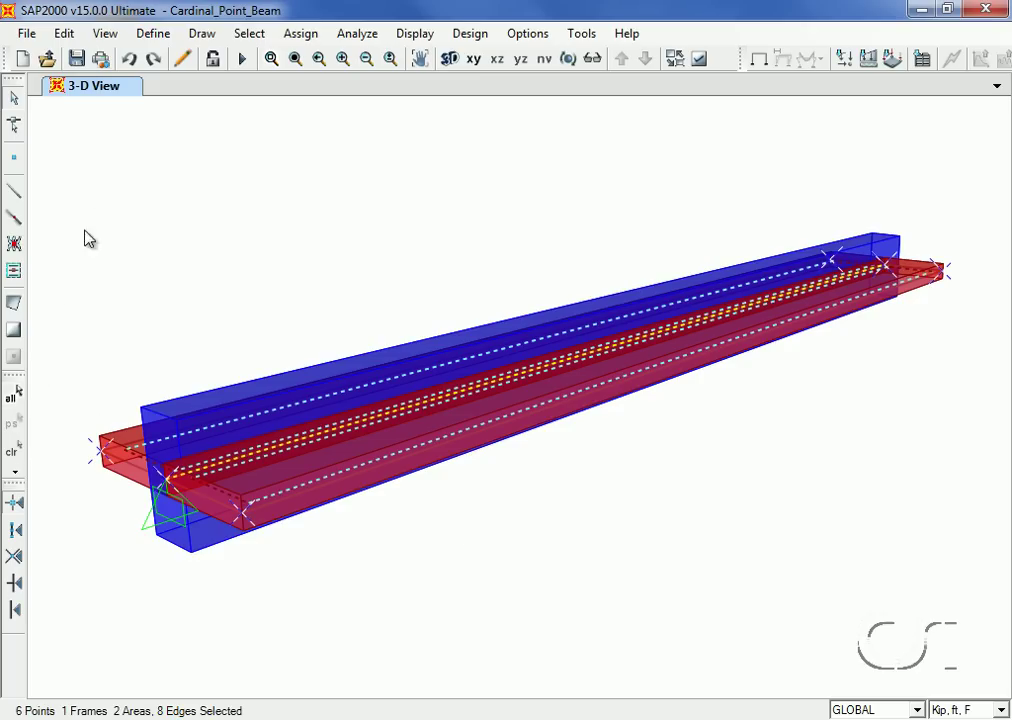
pyautogui.click(64, 33)
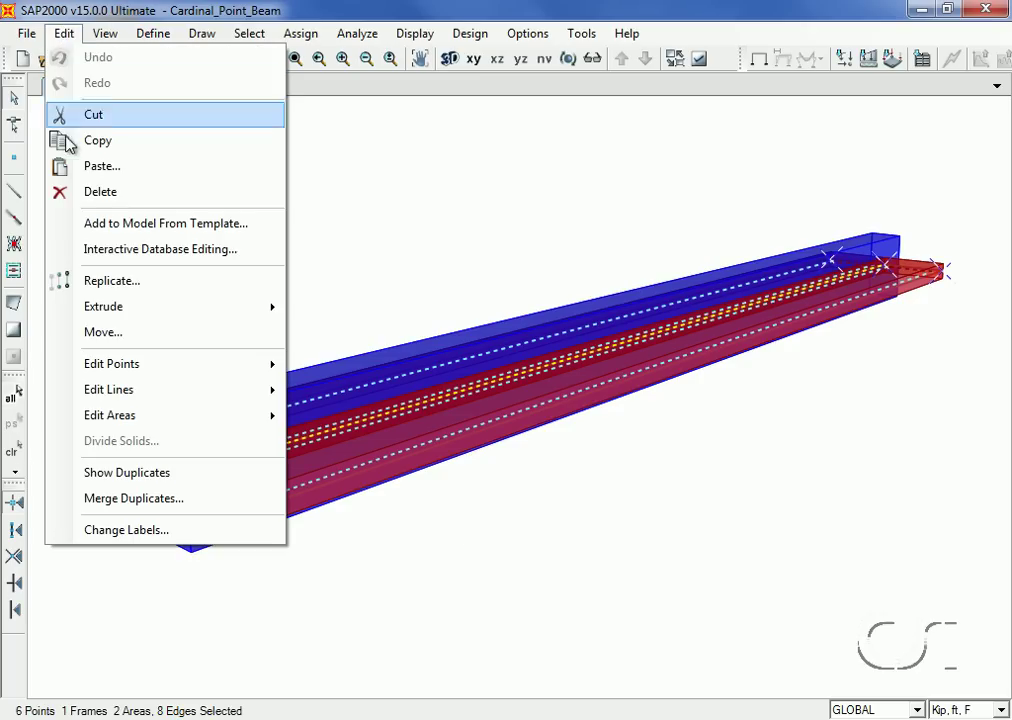
pyautogui.click(96, 280)
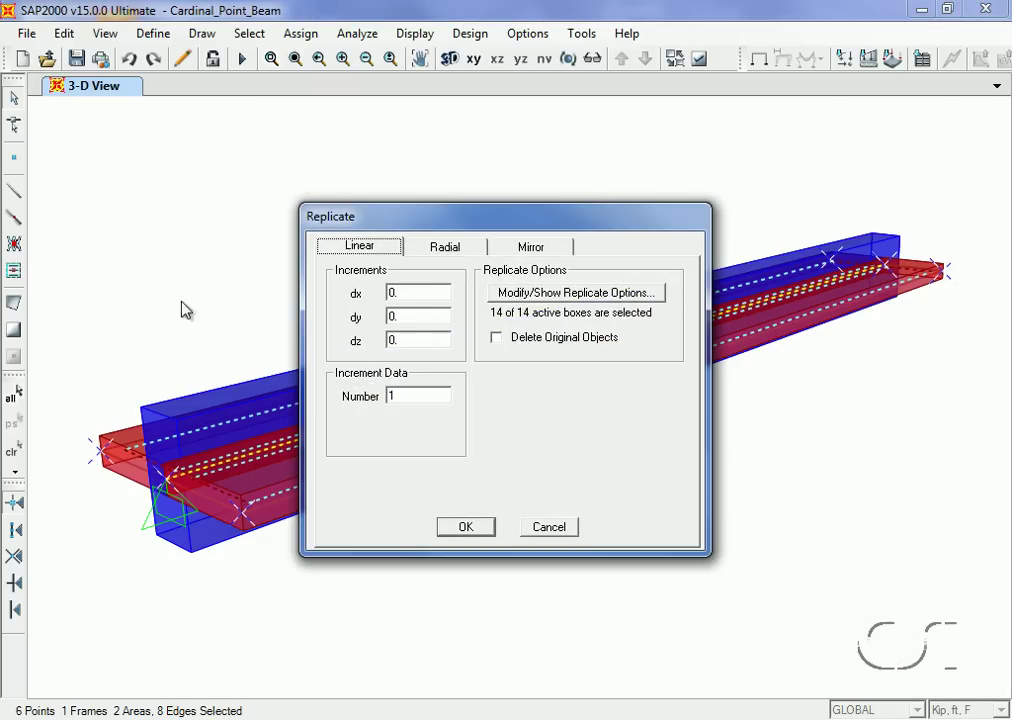
pyautogui.doubleClick(413, 293)
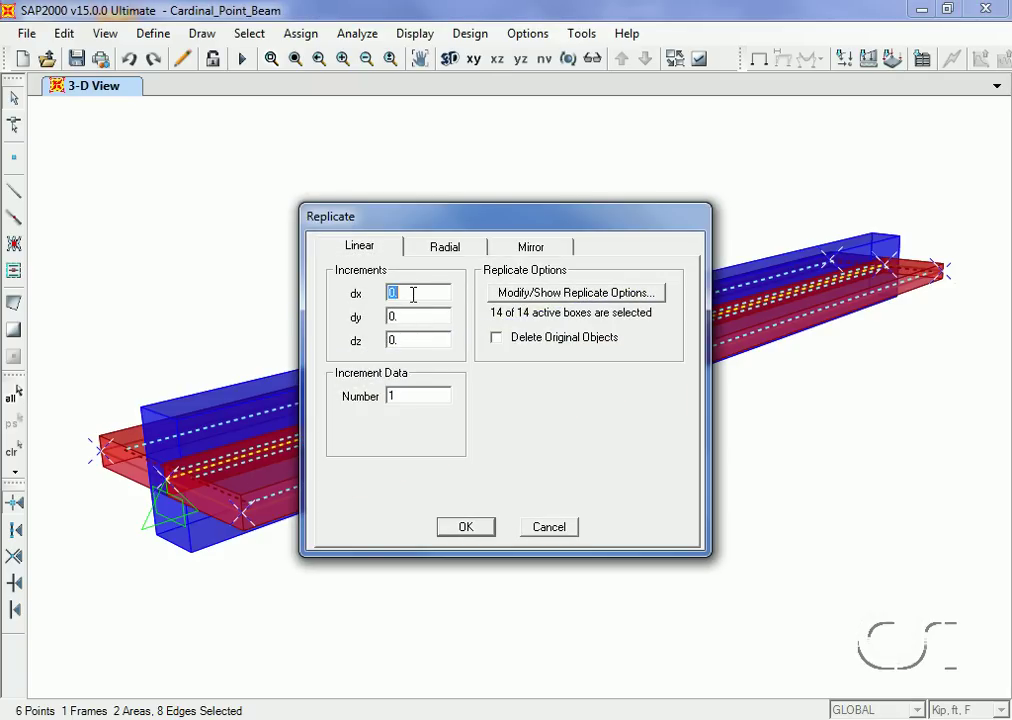
pyautogui.write('25')
pyautogui.click(466, 527)
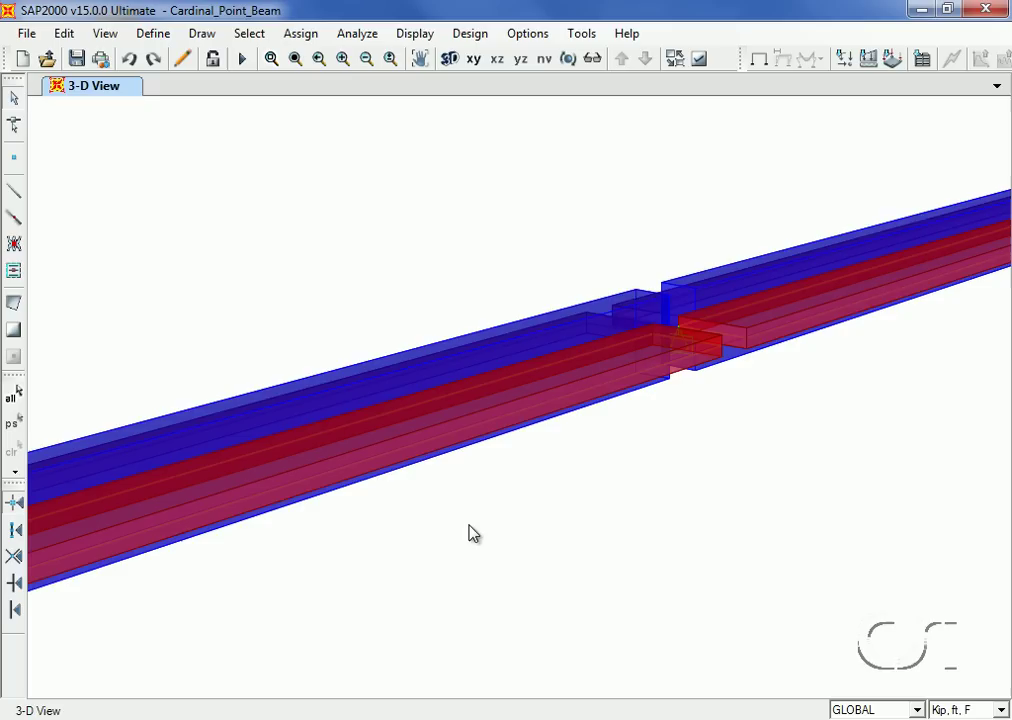
pyautogui.click(296, 59)
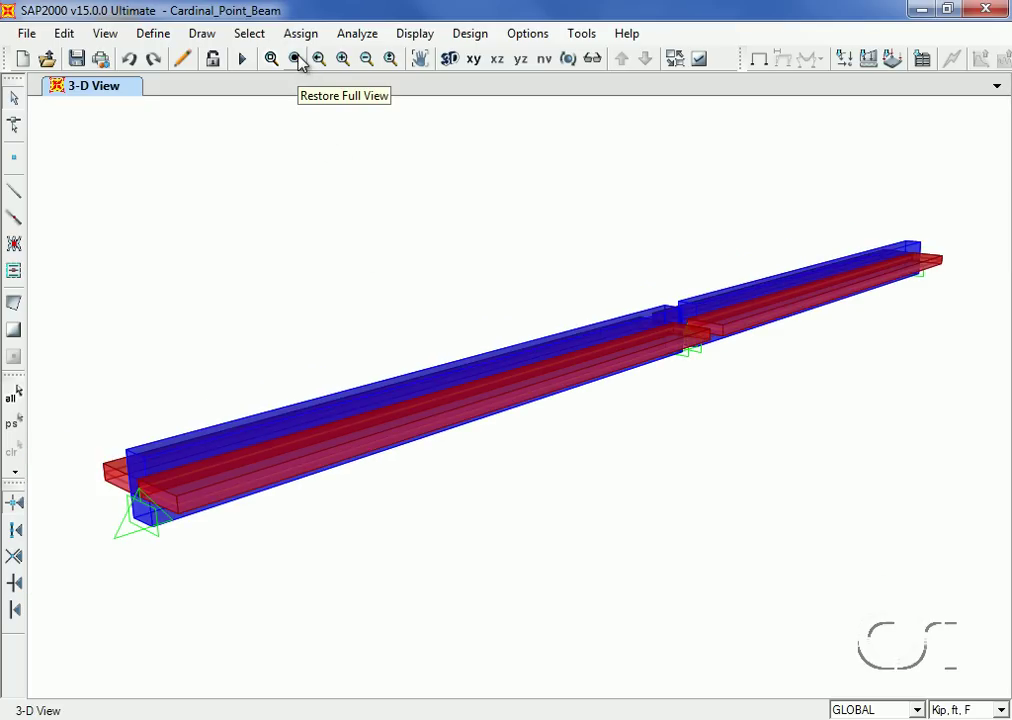
# In the XZ elevation, set the insertion point of the copied beam to cardinal point 8 (Top Center)
pyautogui.click(498, 62)
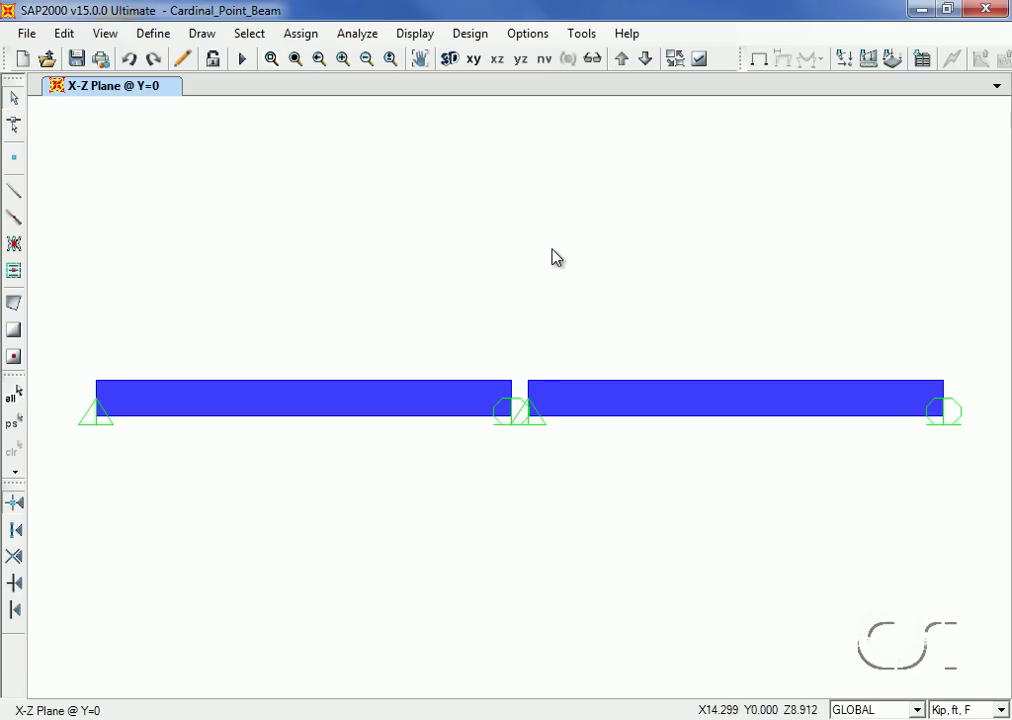
pyautogui.click(624, 408)
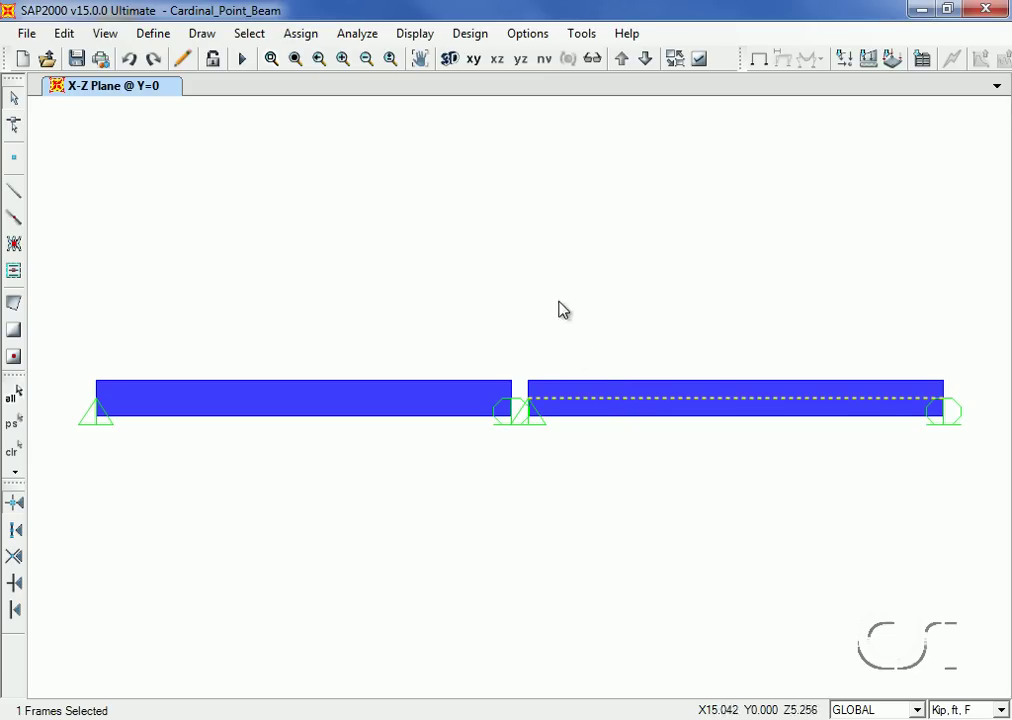
pyautogui.click(301, 34)
pyautogui.moveTo(320, 85)
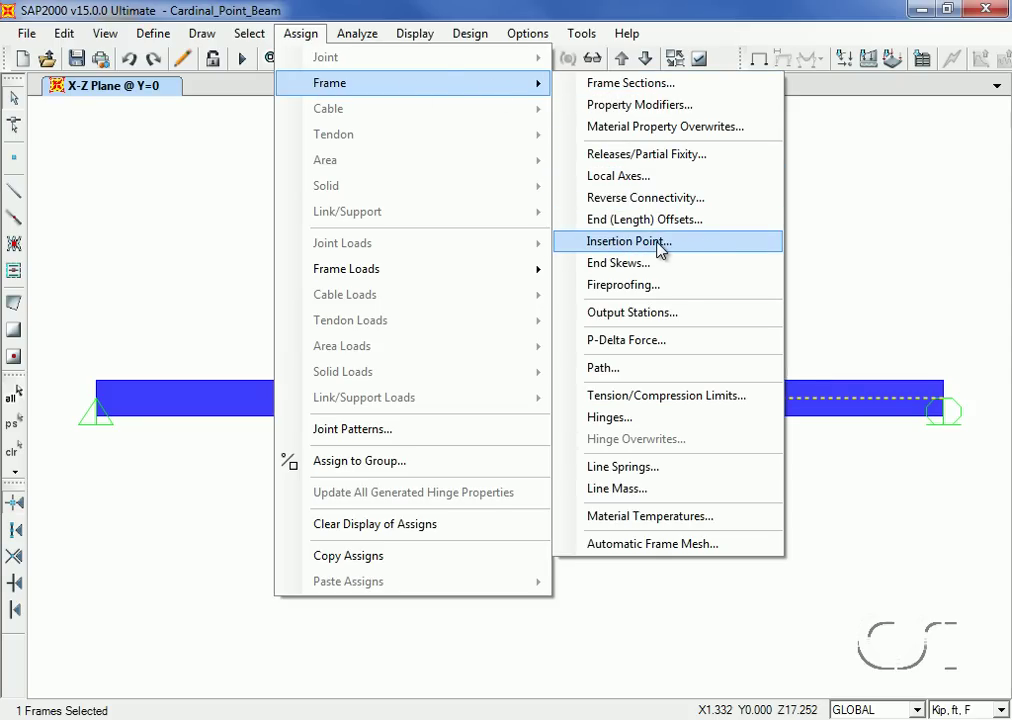
pyautogui.click(628, 241)
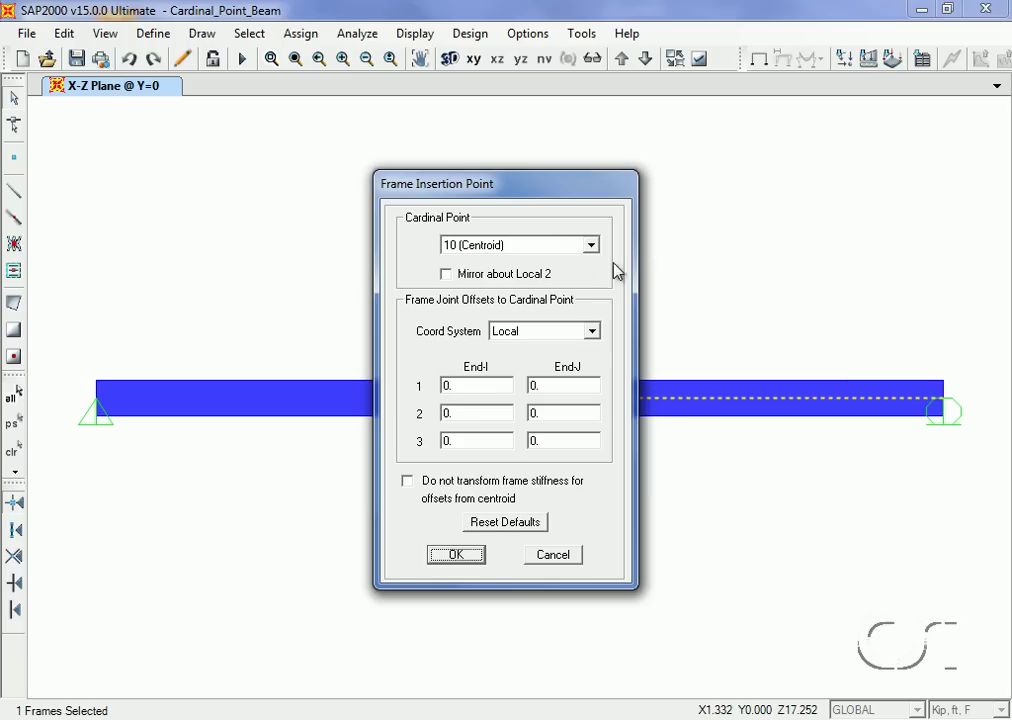
pyautogui.click(557, 249)
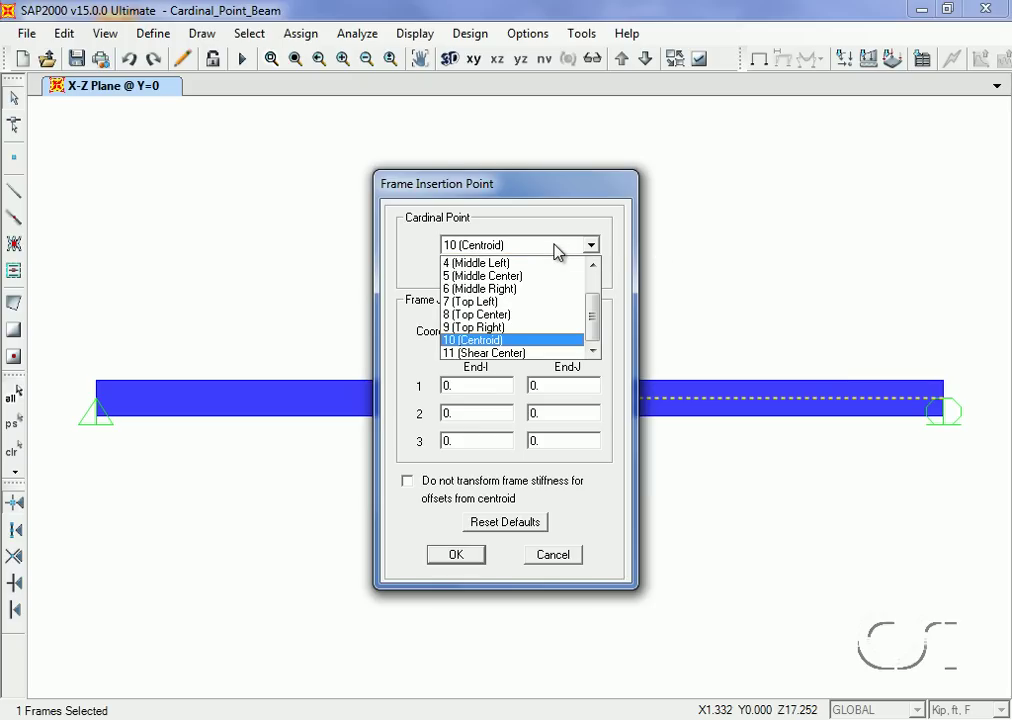
pyautogui.click(505, 316)
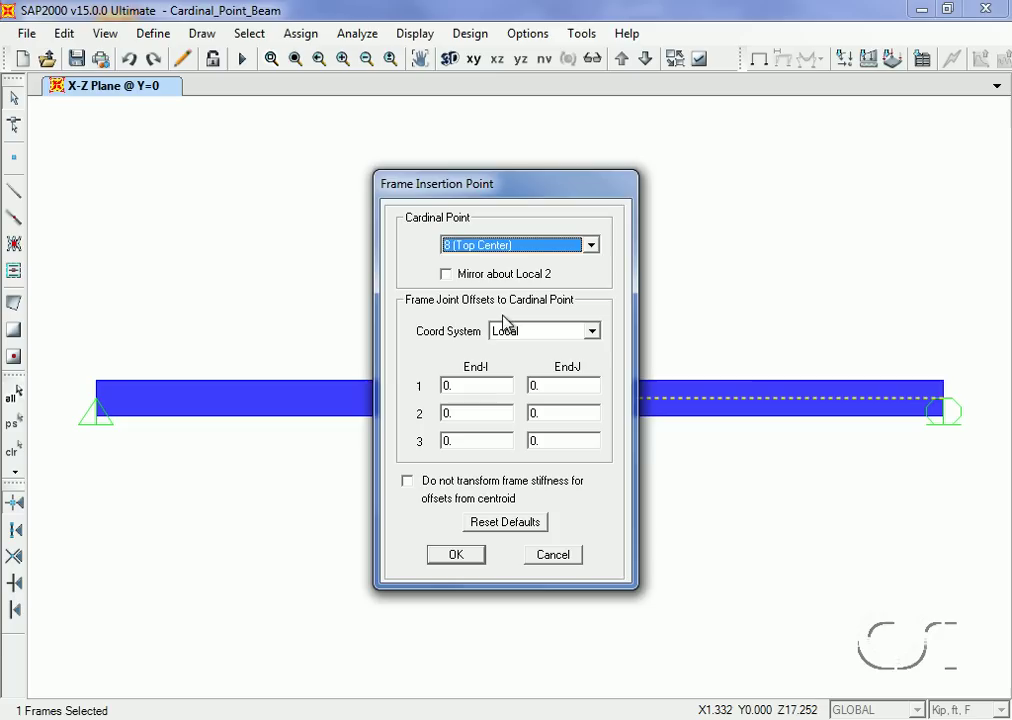
pyautogui.click(455, 557)
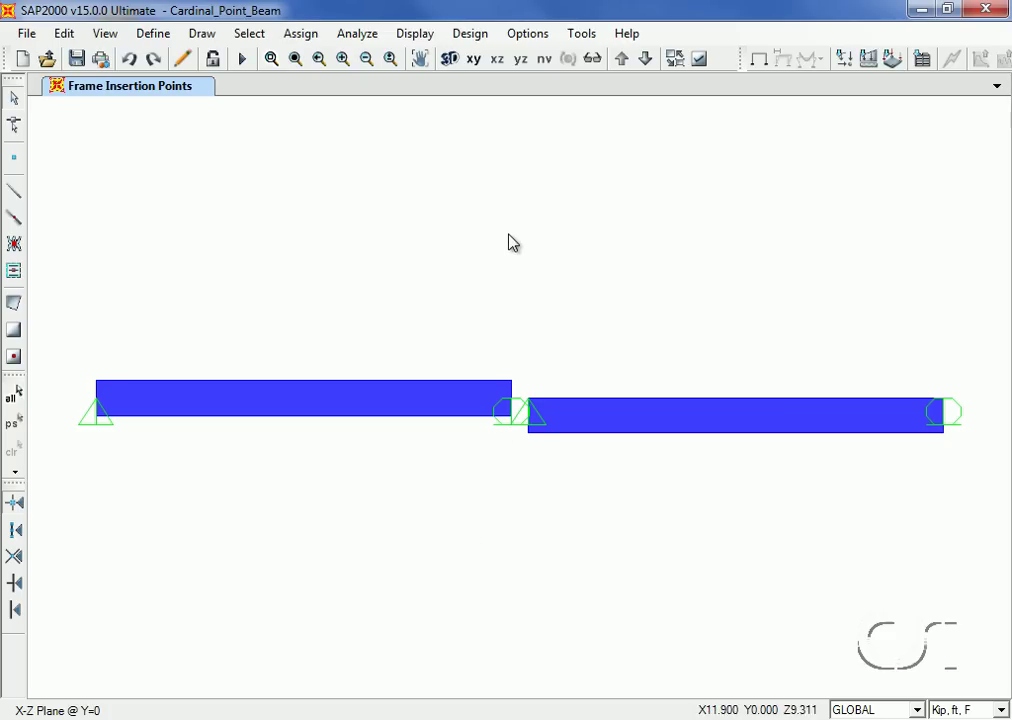
# Inspect both beam-and-slab assemblies in 3D, then run the analysis for the DEAD and MODAL load cases
pyautogui.click(455, 61)
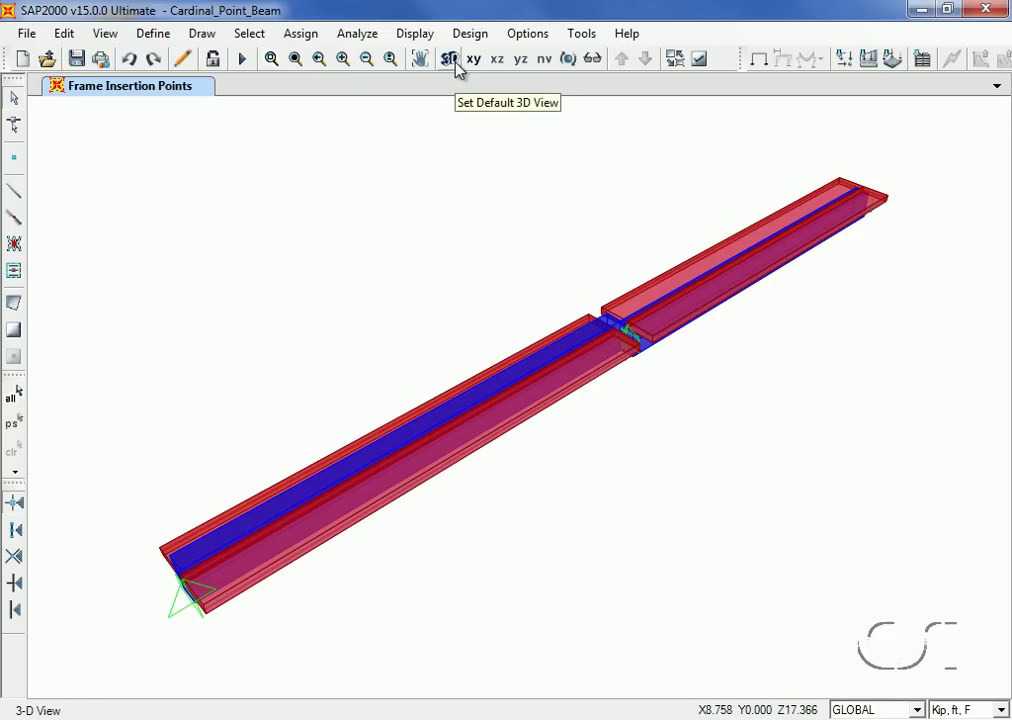
pyautogui.press('F8')
pyautogui.moveTo(546, 230); pyautogui.dragTo(580, 270)
pyautogui.click(296, 60)
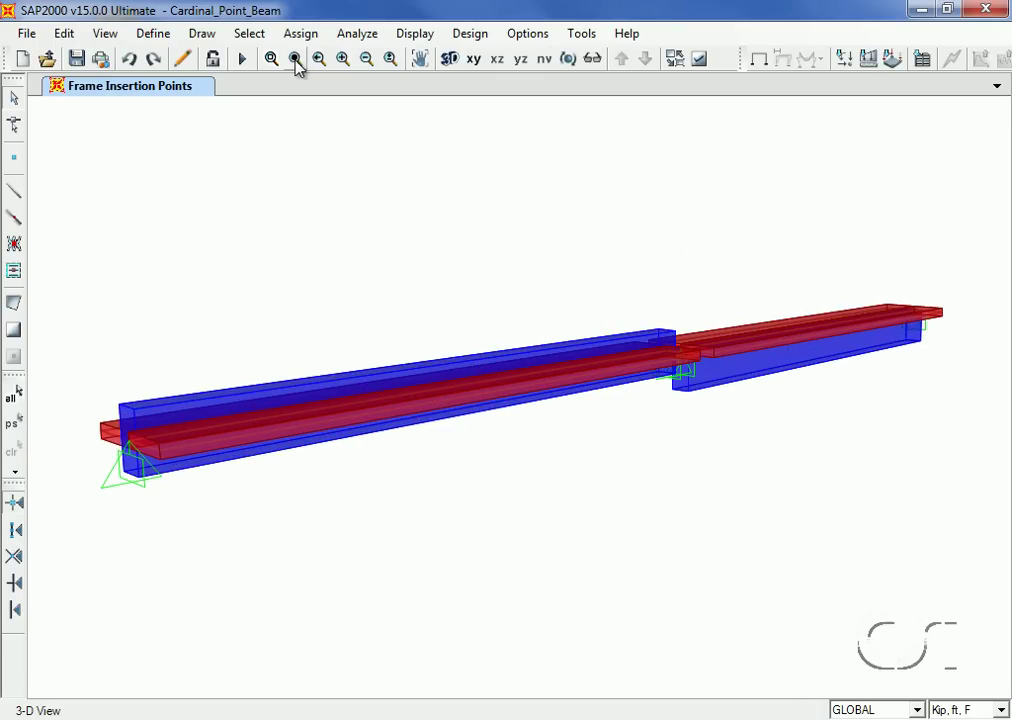
pyautogui.click(352, 36)
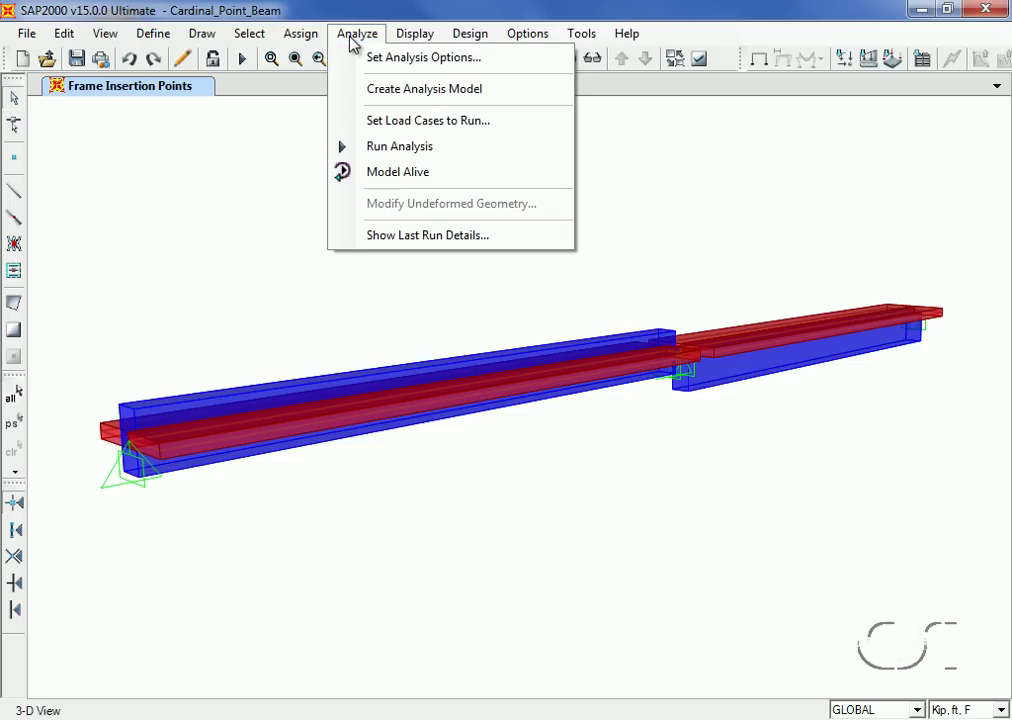
pyautogui.click(396, 150)
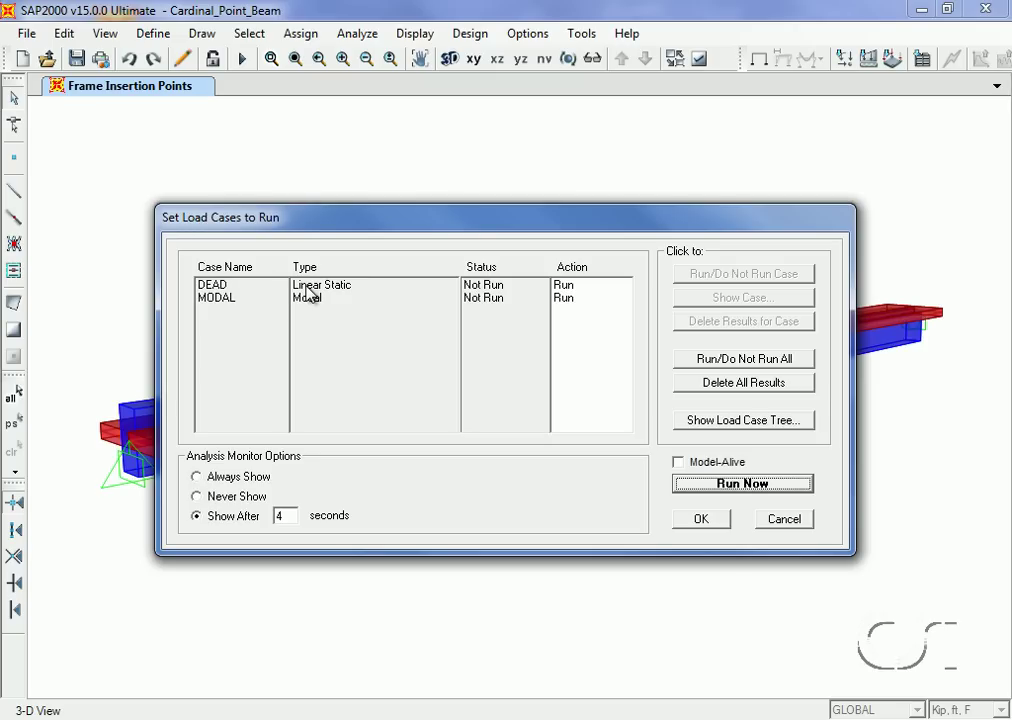
pyautogui.click(738, 488)
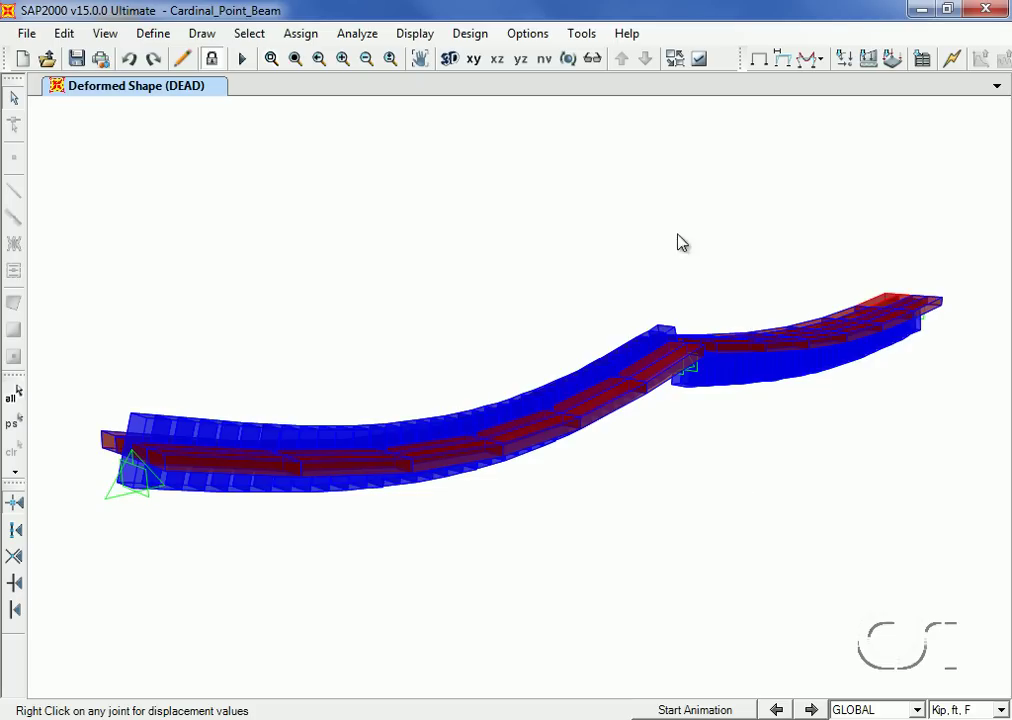
# Turn off the extruded view and the reference lines in the DEAD deformed shape display
pyautogui.click(704, 62)
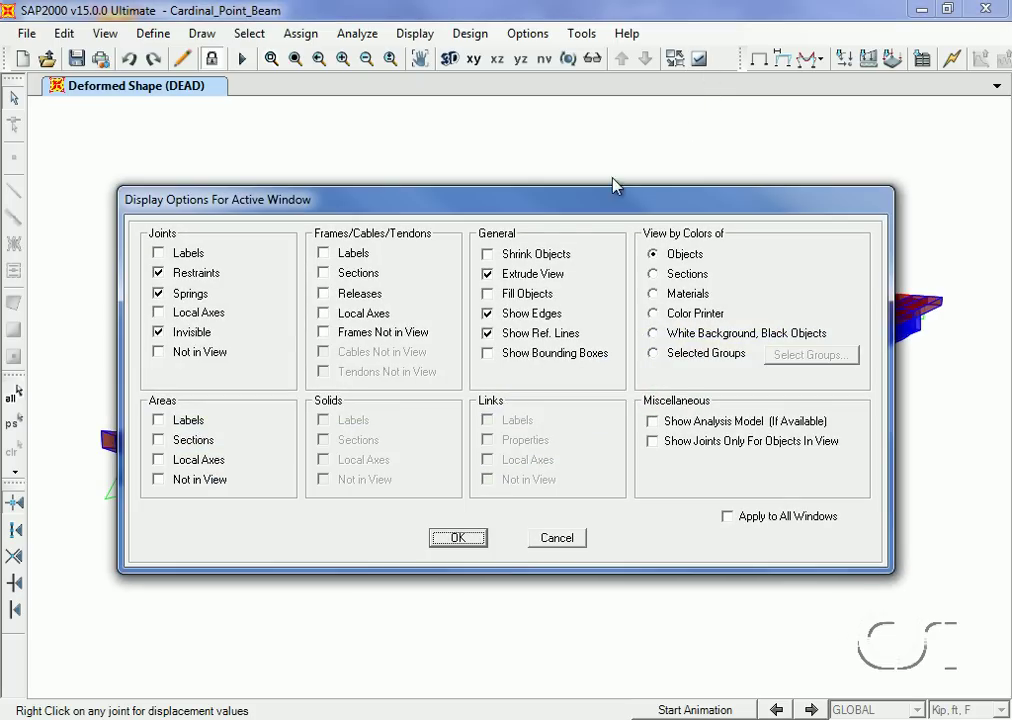
pyautogui.click(514, 273)
pyautogui.click(486, 334)
pyautogui.click(458, 537)
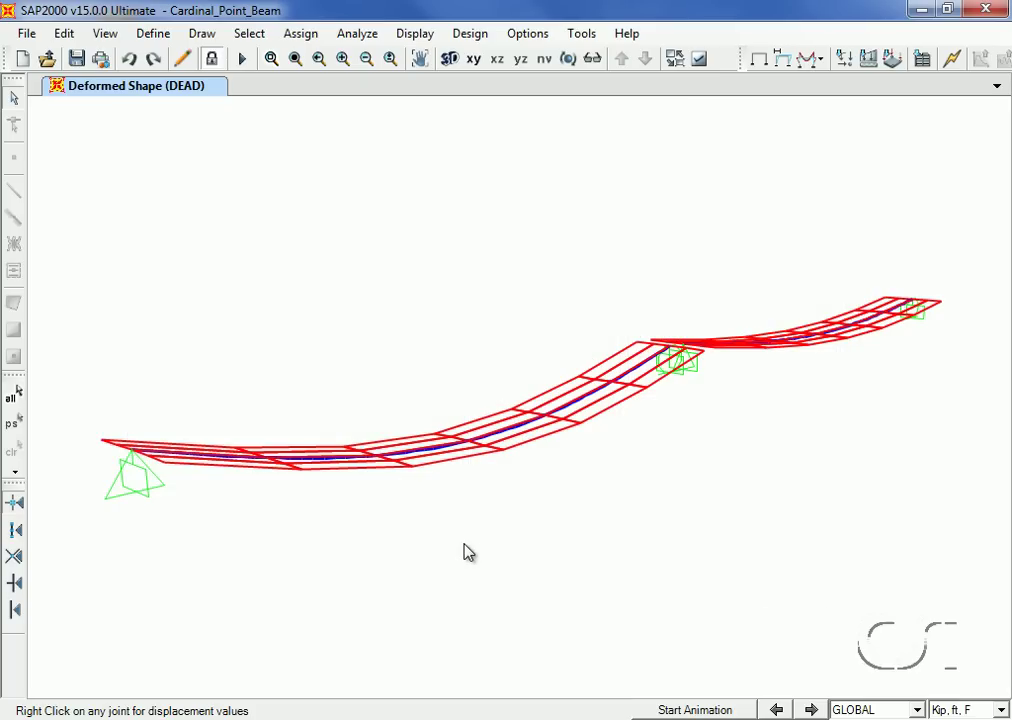
# Compare the midspan displacements of the two beams on the DEAD deformed shape in the XZ elevation
pyautogui.click(498, 59)
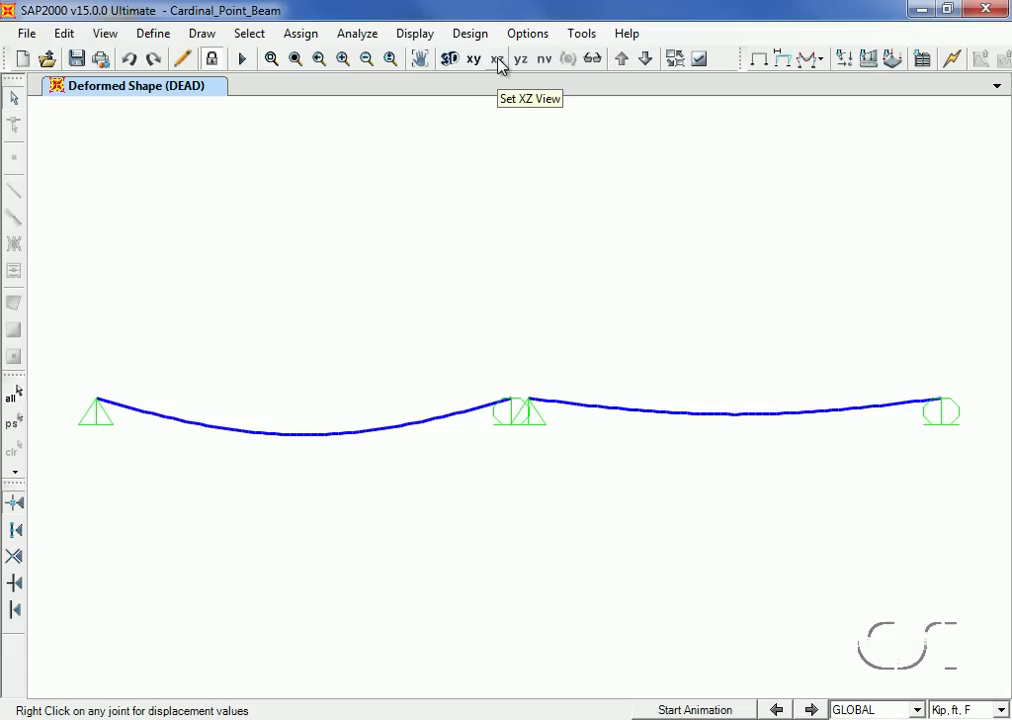
pyautogui.rightClick(305, 440)
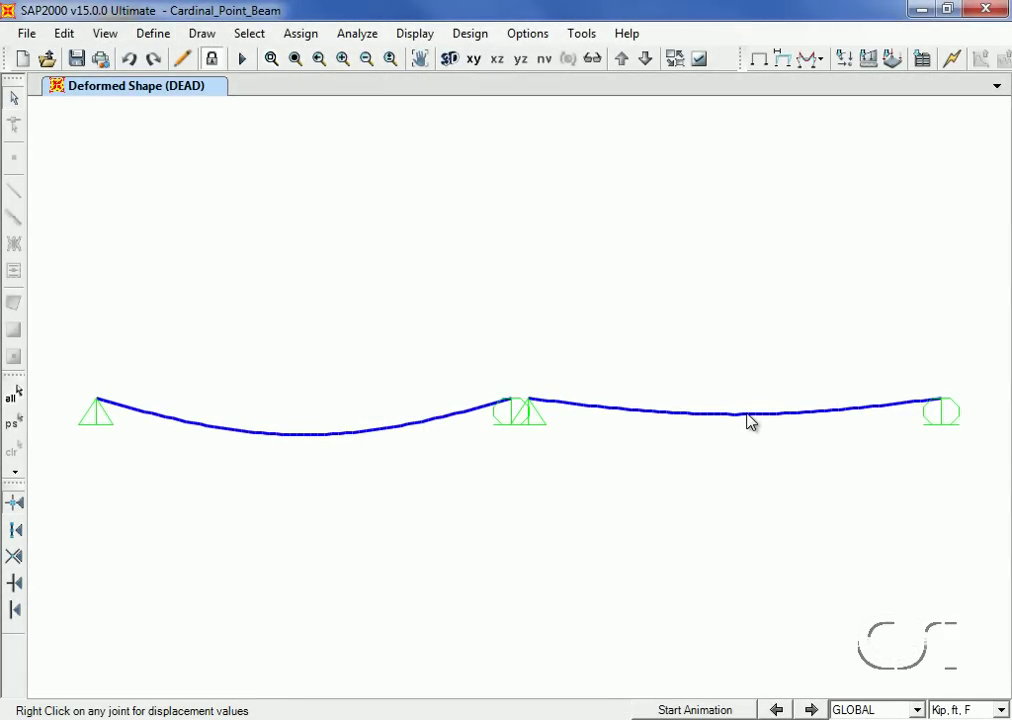
pyautogui.rightClick(737, 420)
# Display the Moment 3-3 diagram for the DEAD case and compare the midspan moments of both beams
pyautogui.click(418, 34)
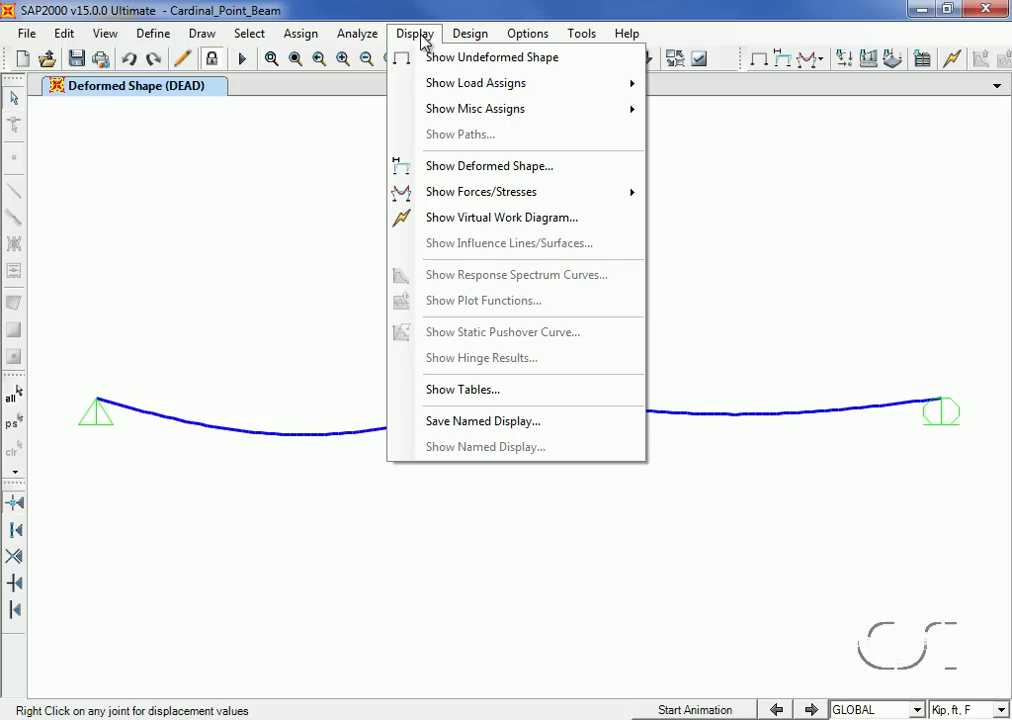
pyautogui.moveTo(470, 194)
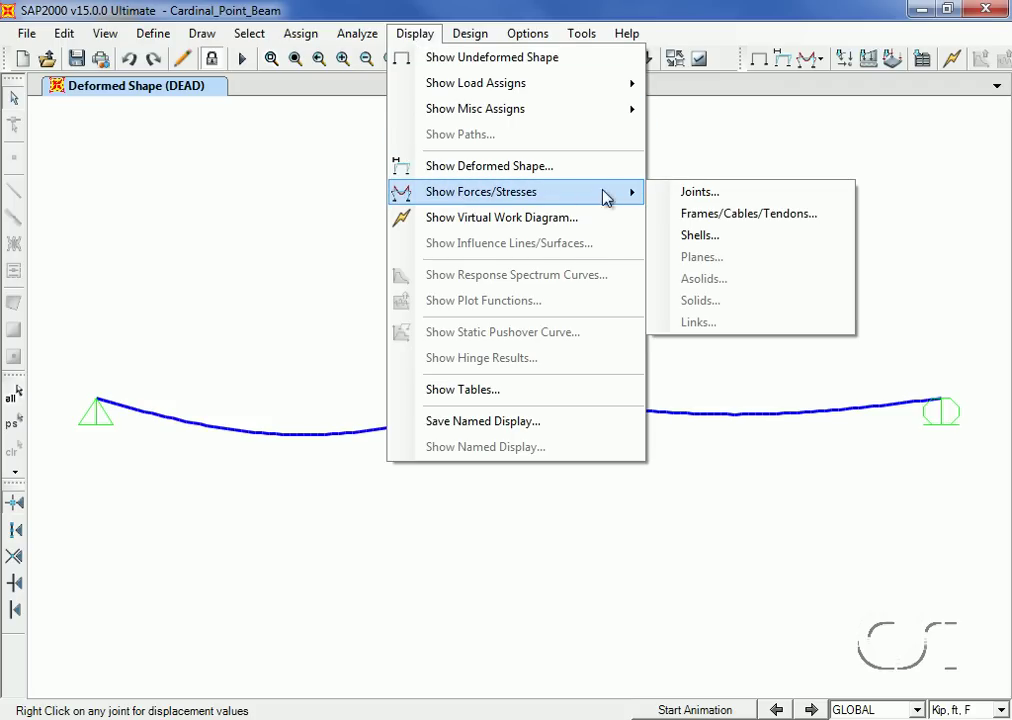
pyautogui.click(759, 214)
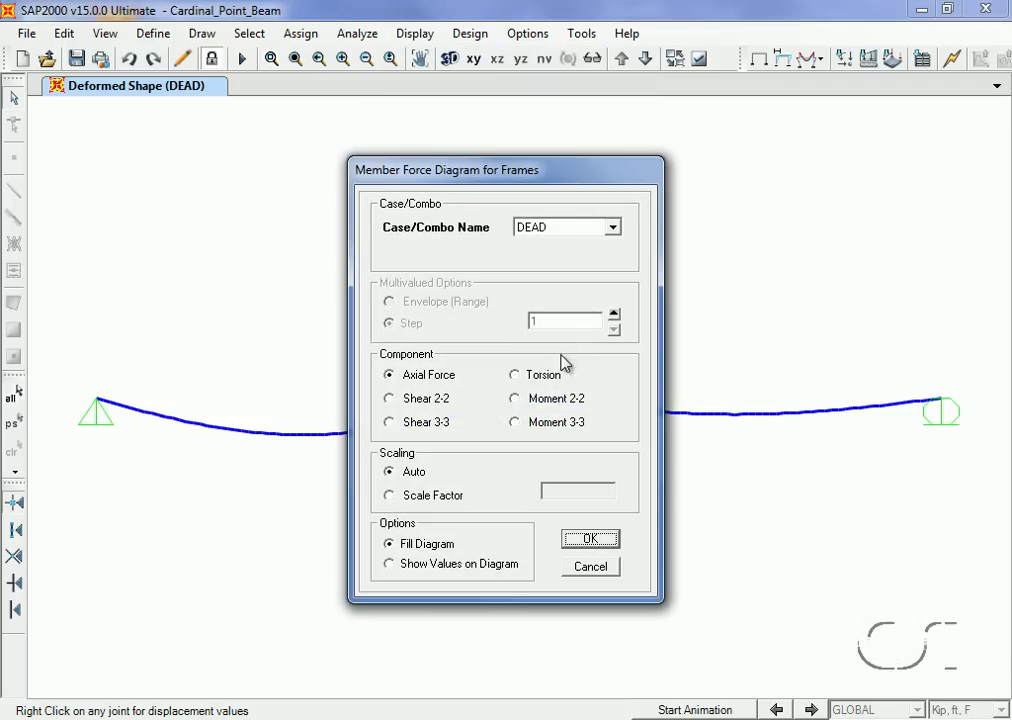
pyautogui.click(534, 429)
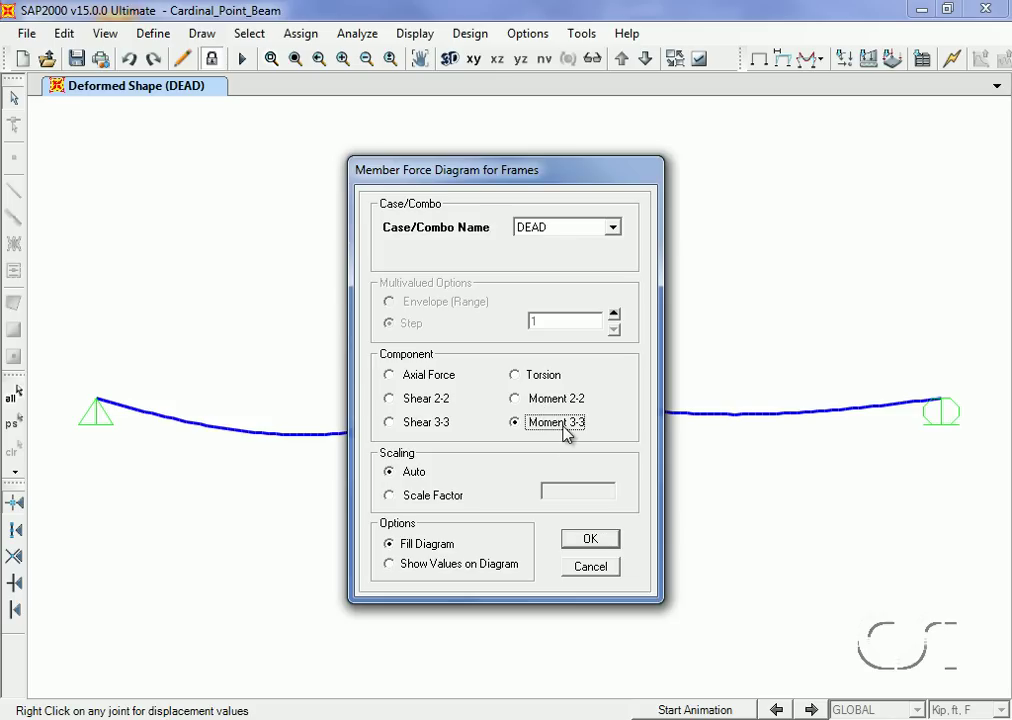
pyautogui.click(591, 541)
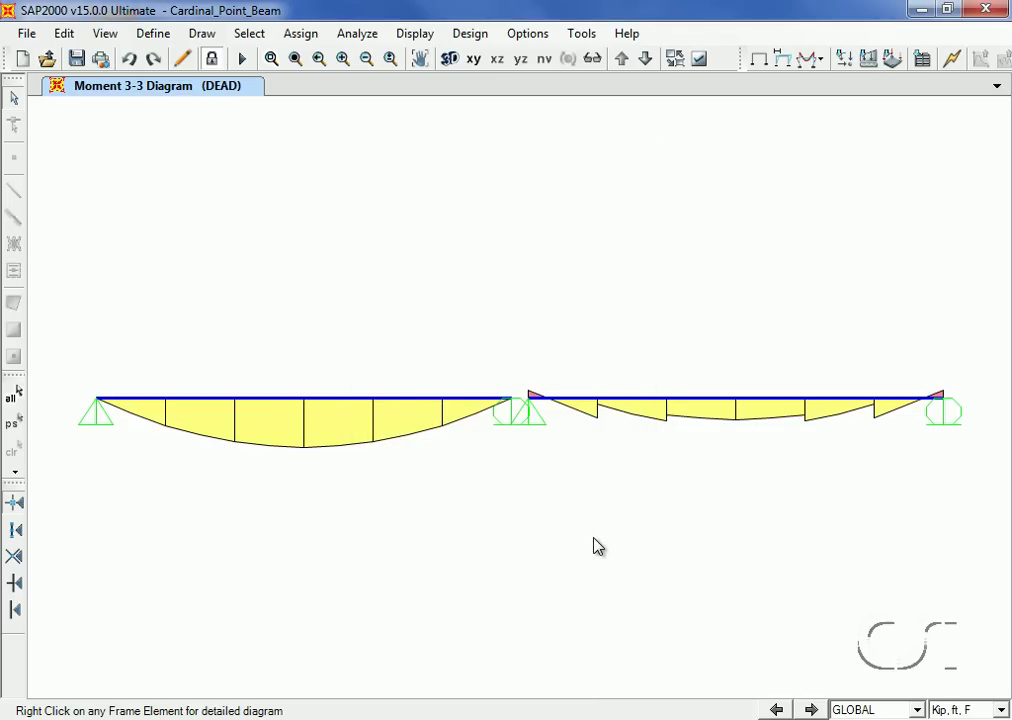
pyautogui.moveTo(310, 401)
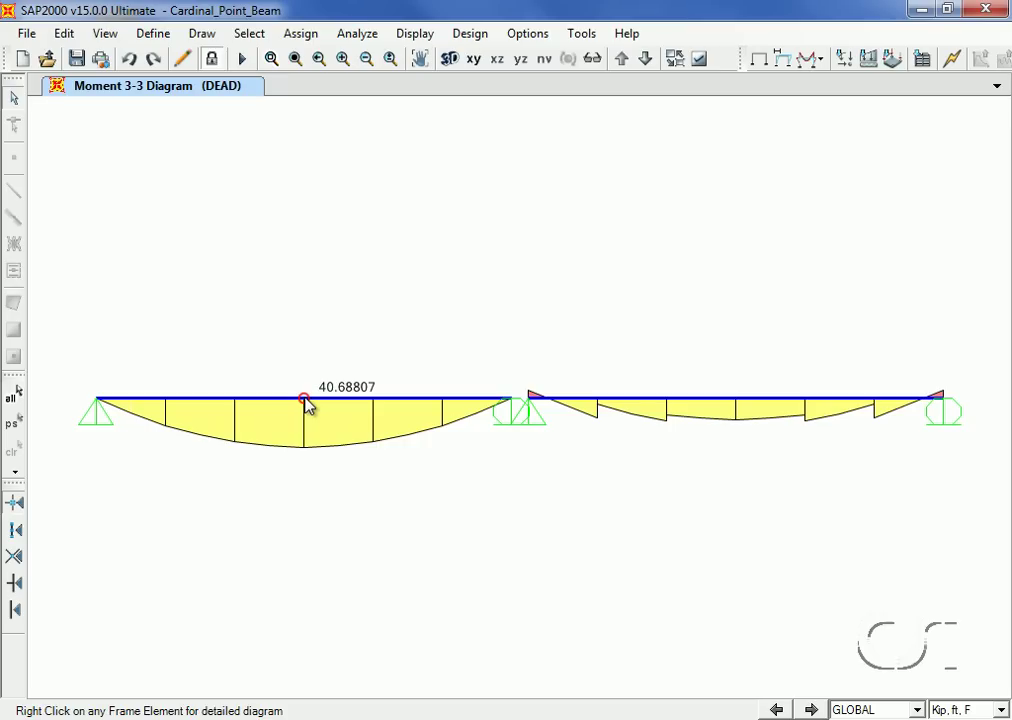
pyautogui.moveTo(725, 401)
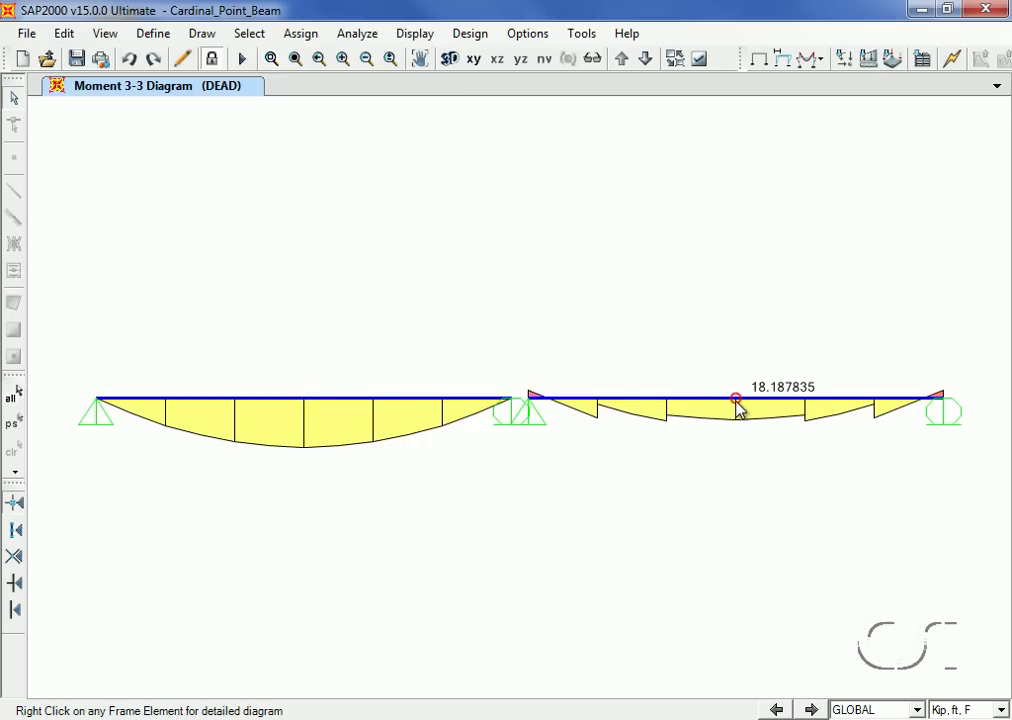
# Display the shell resultant force F11 contours for the DEAD case on both slabs in the default 3D view
pyautogui.click(450, 59)
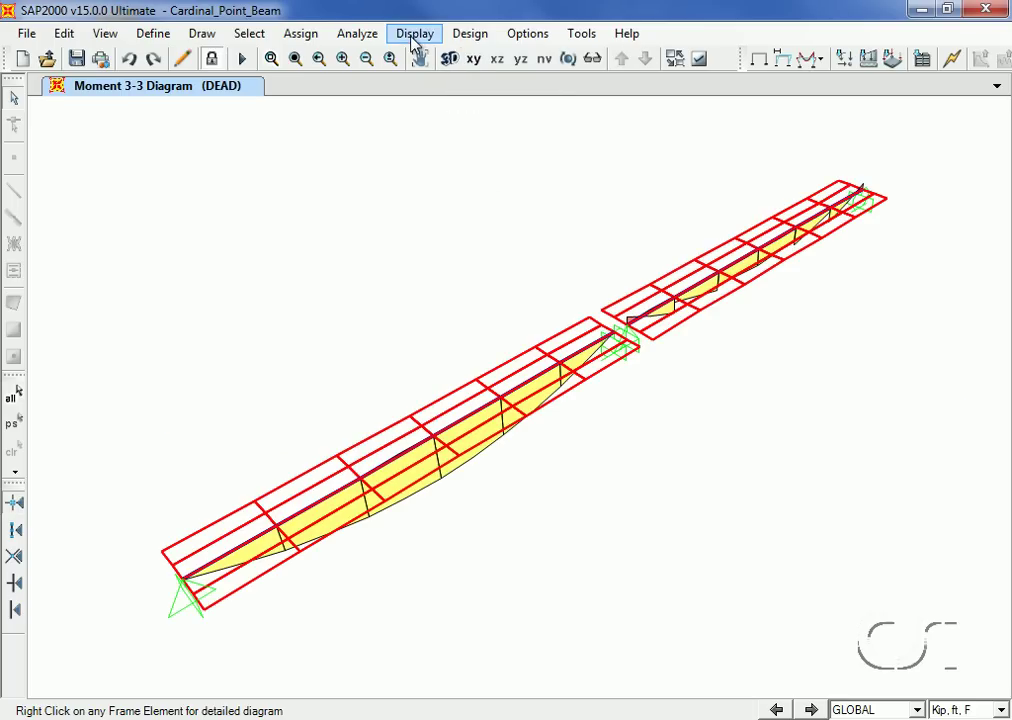
pyautogui.click(413, 35)
pyautogui.moveTo(405, 193)
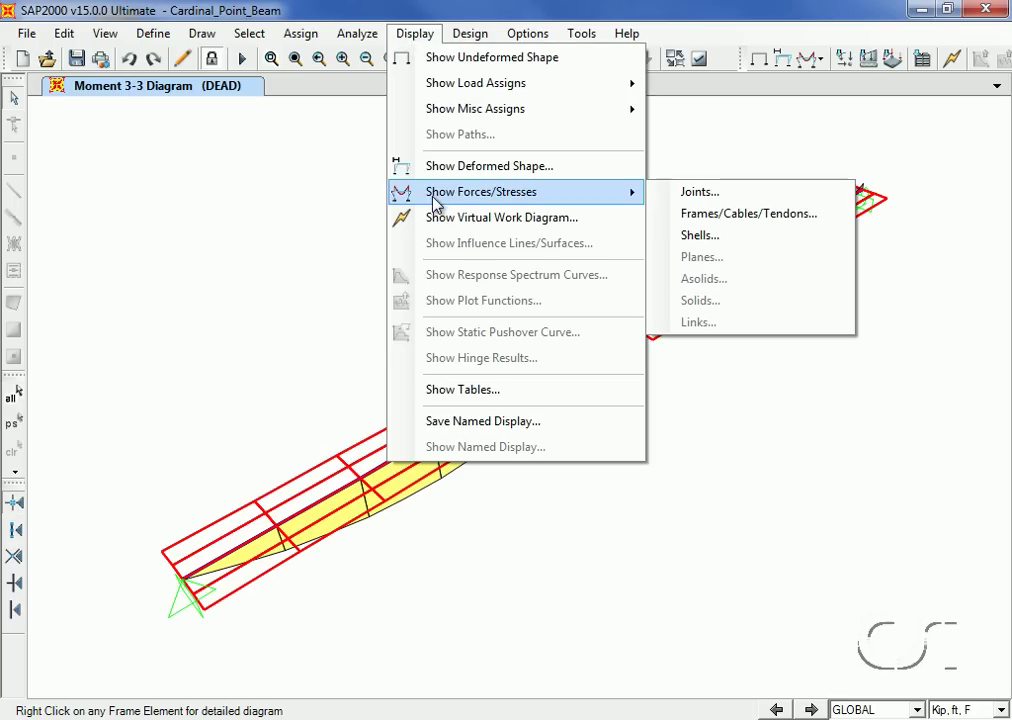
pyautogui.click(697, 236)
pyautogui.click(531, 285)
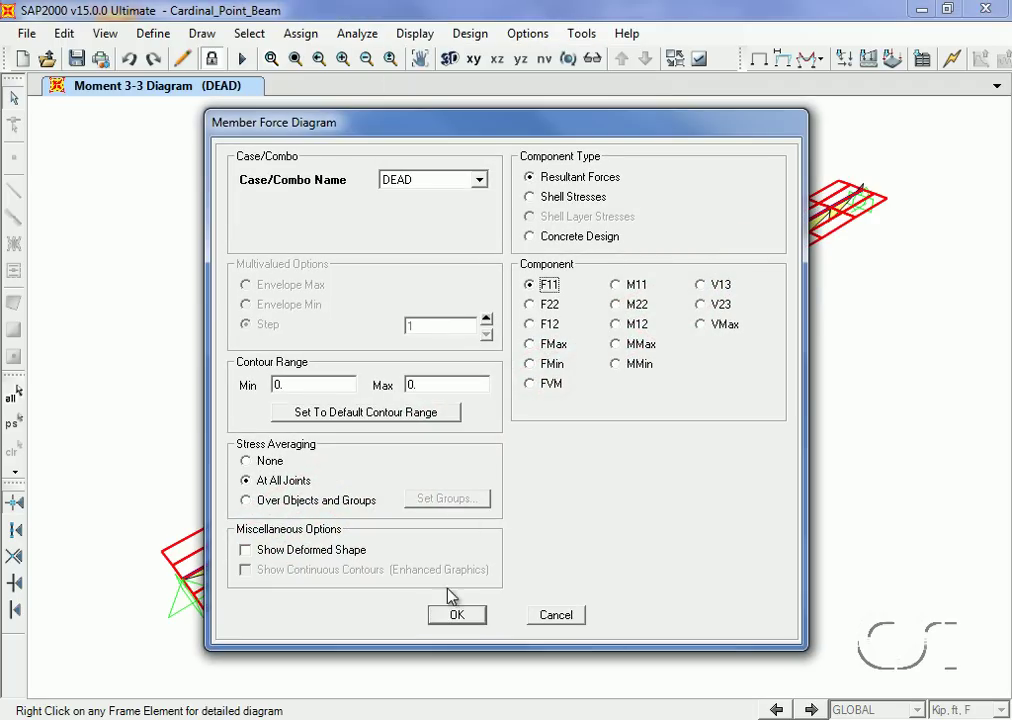
pyautogui.click(457, 617)
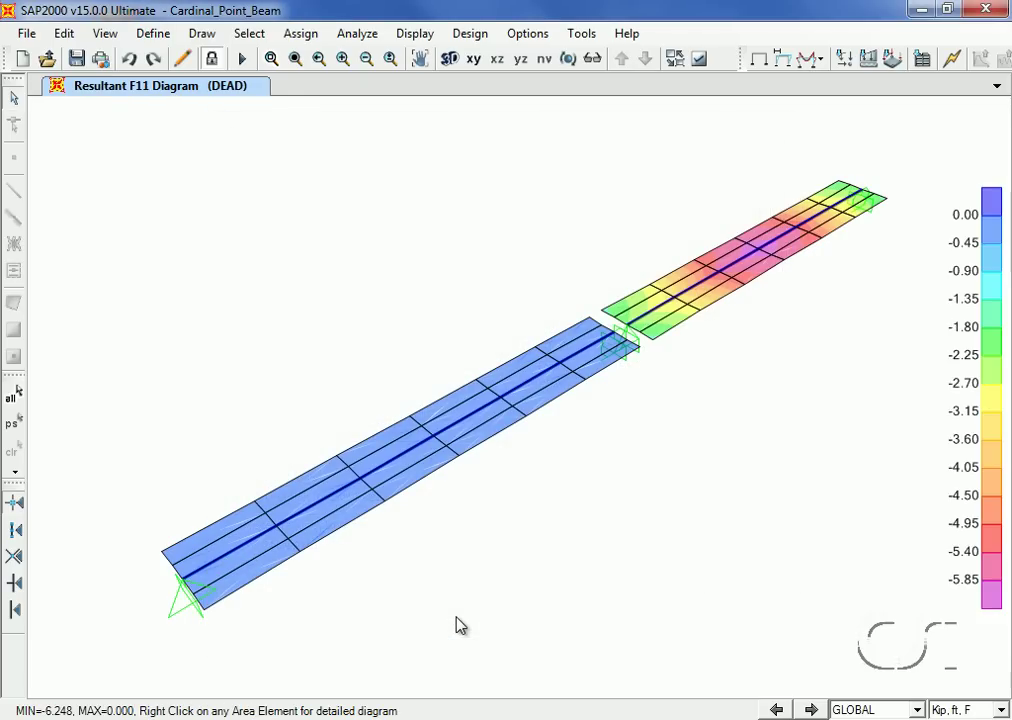